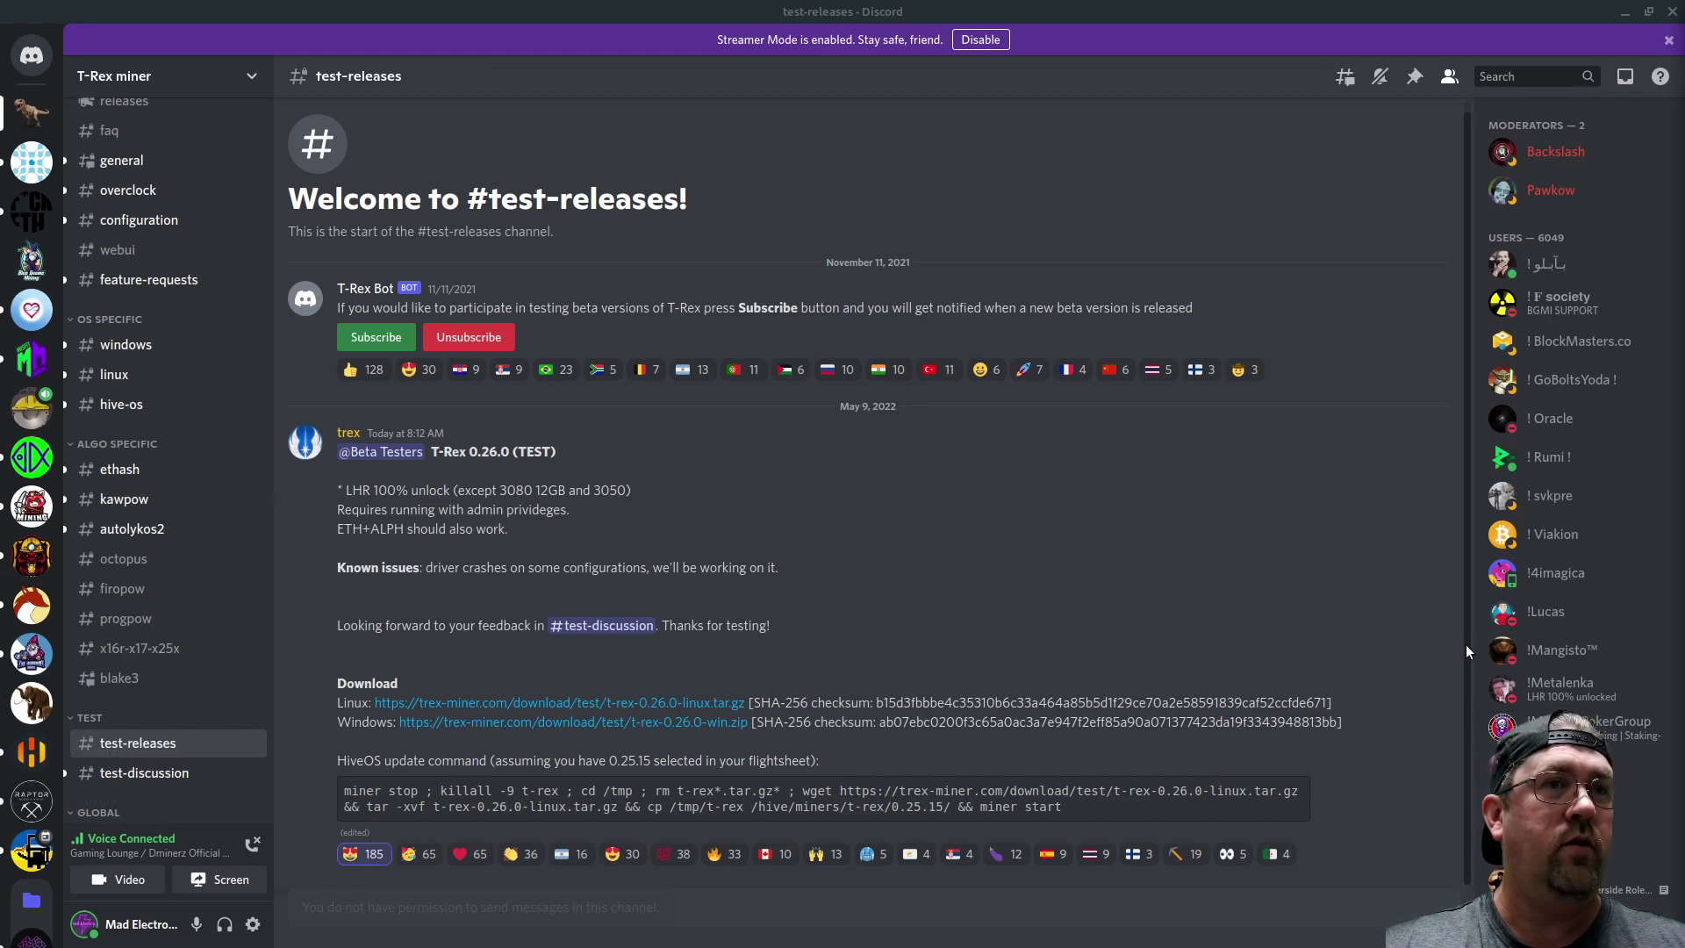
Step: Leave the T-Rex 0.26.0 Discord post and bring up the HiveOS Workers list in the browser
key(alt+Tab)
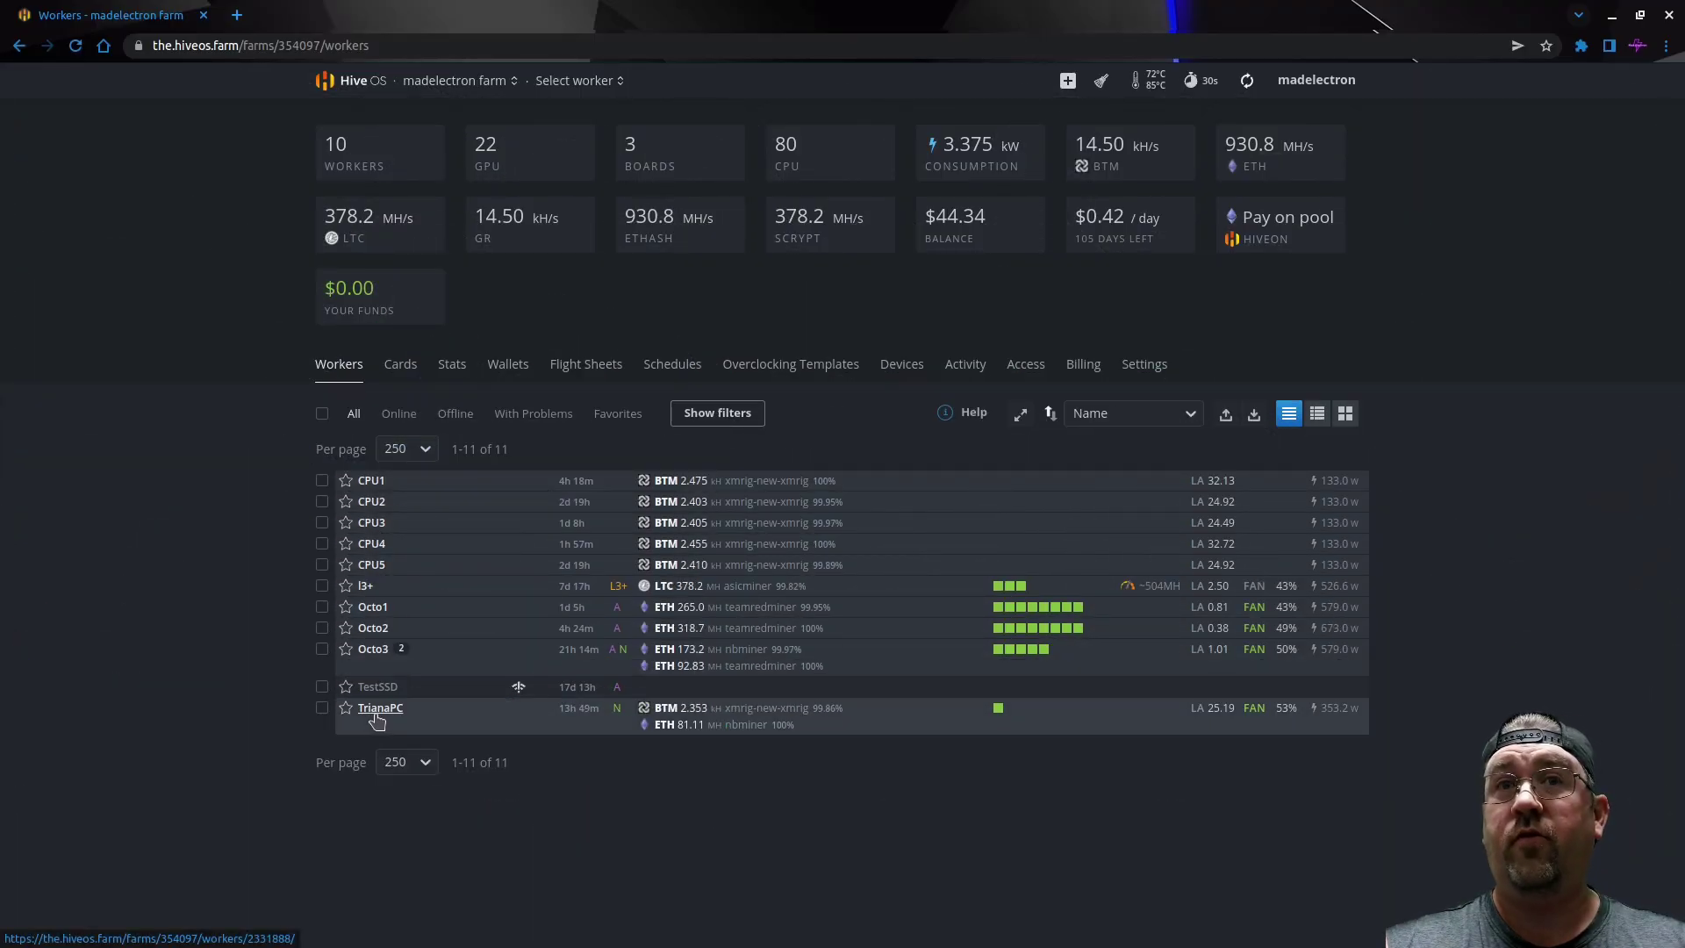
Step: Open the TrianaPC worker from the HiveOS Workers list
click(377, 716)
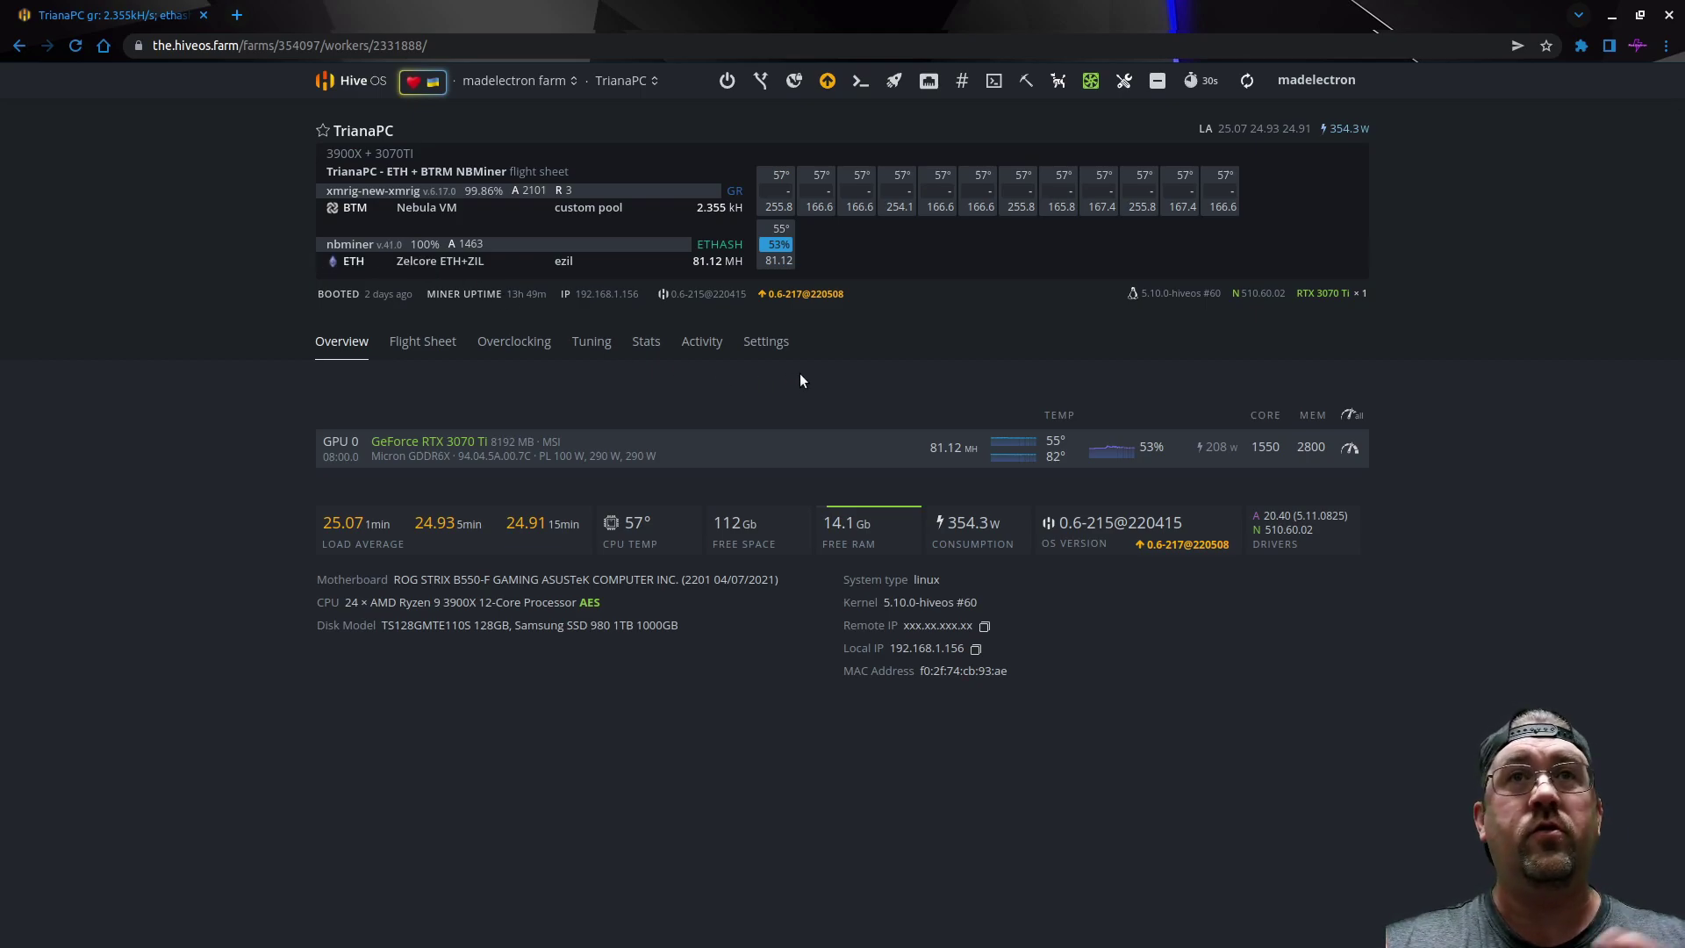
Step: Browse TrianaPC's flight sheets to the ETH + BTM t-rex sheet, then go back to Overview
click(399, 347)
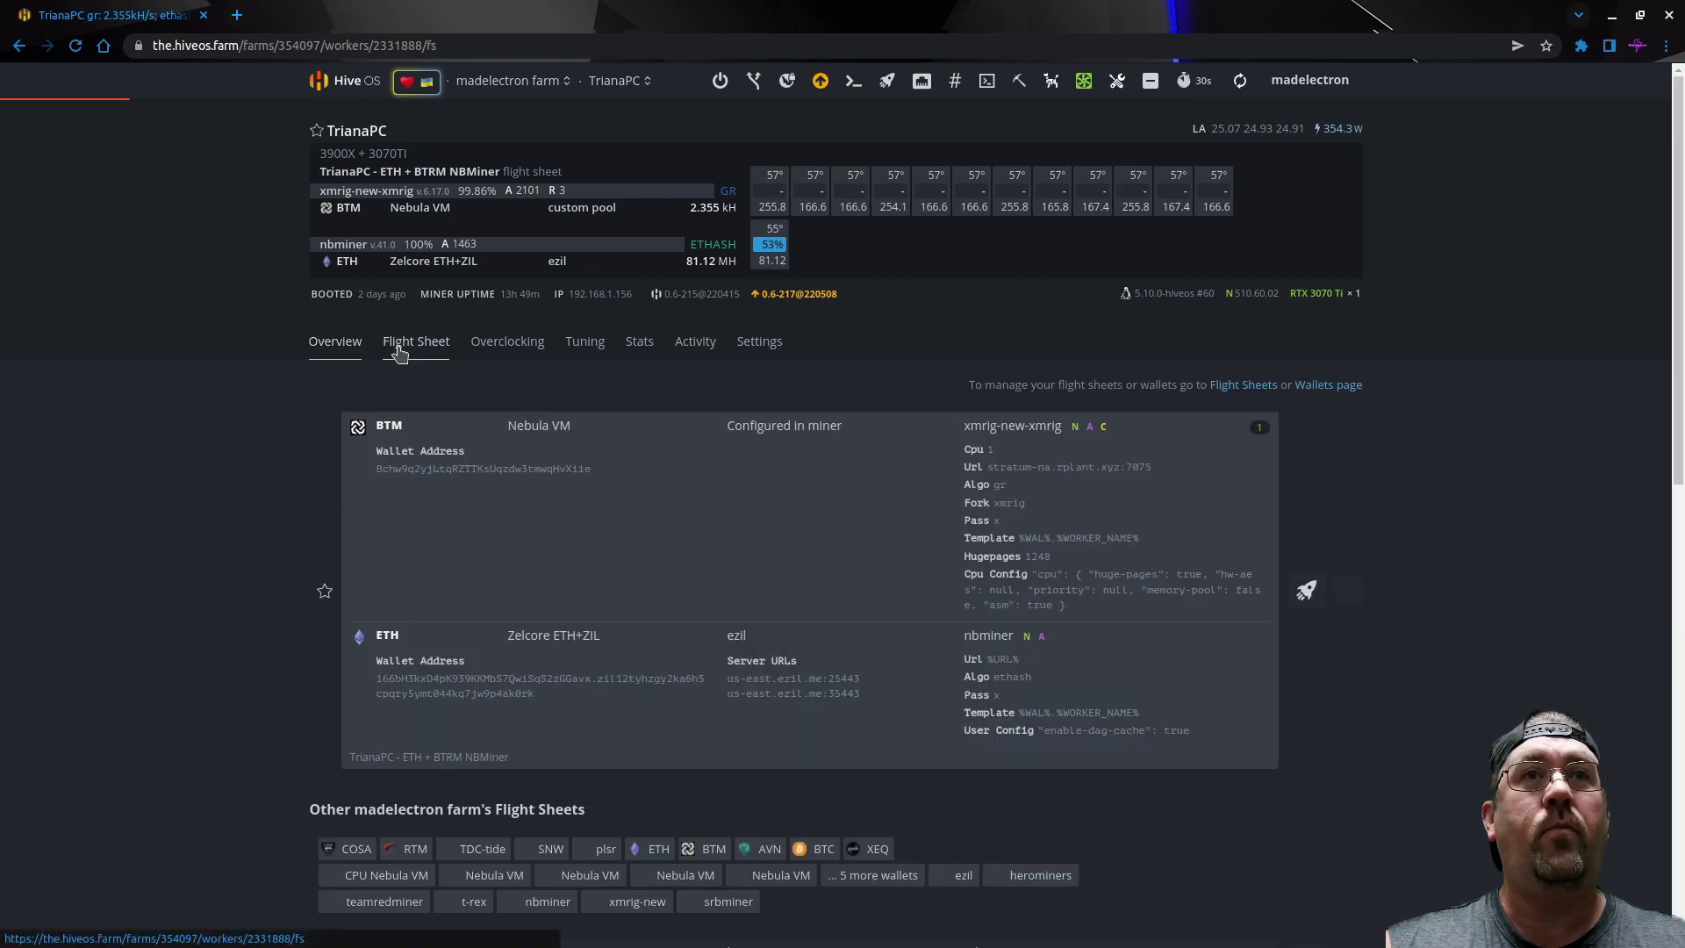
scroll(1031, 670, down, 7)
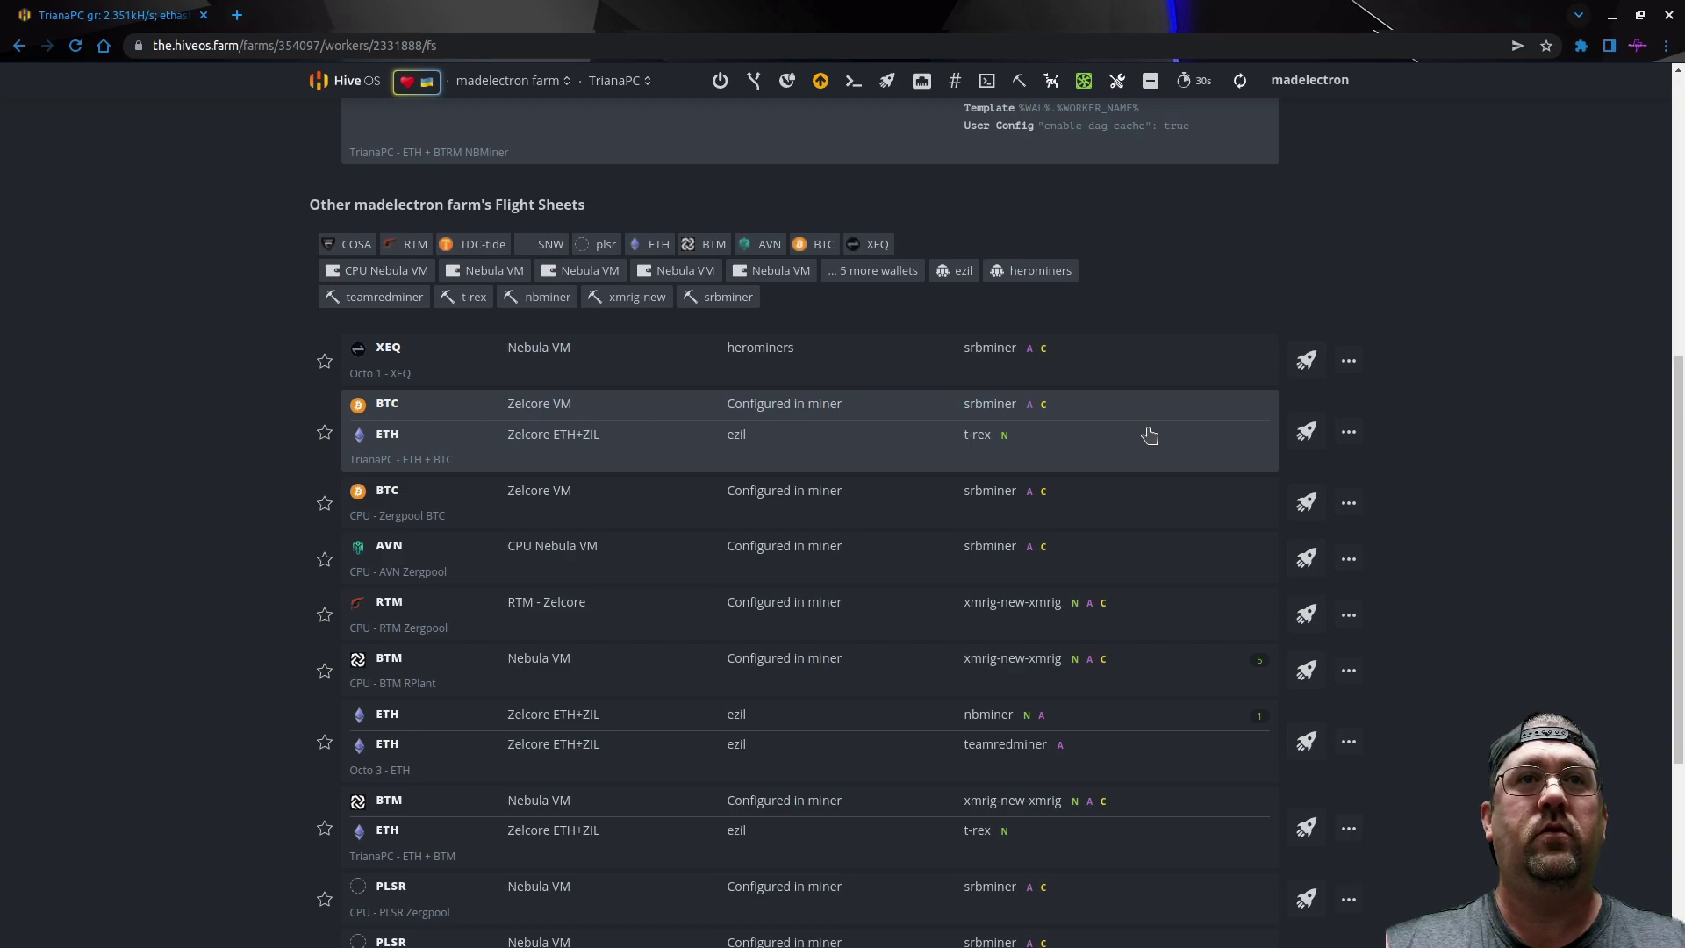
scroll(1150, 437, down, 4)
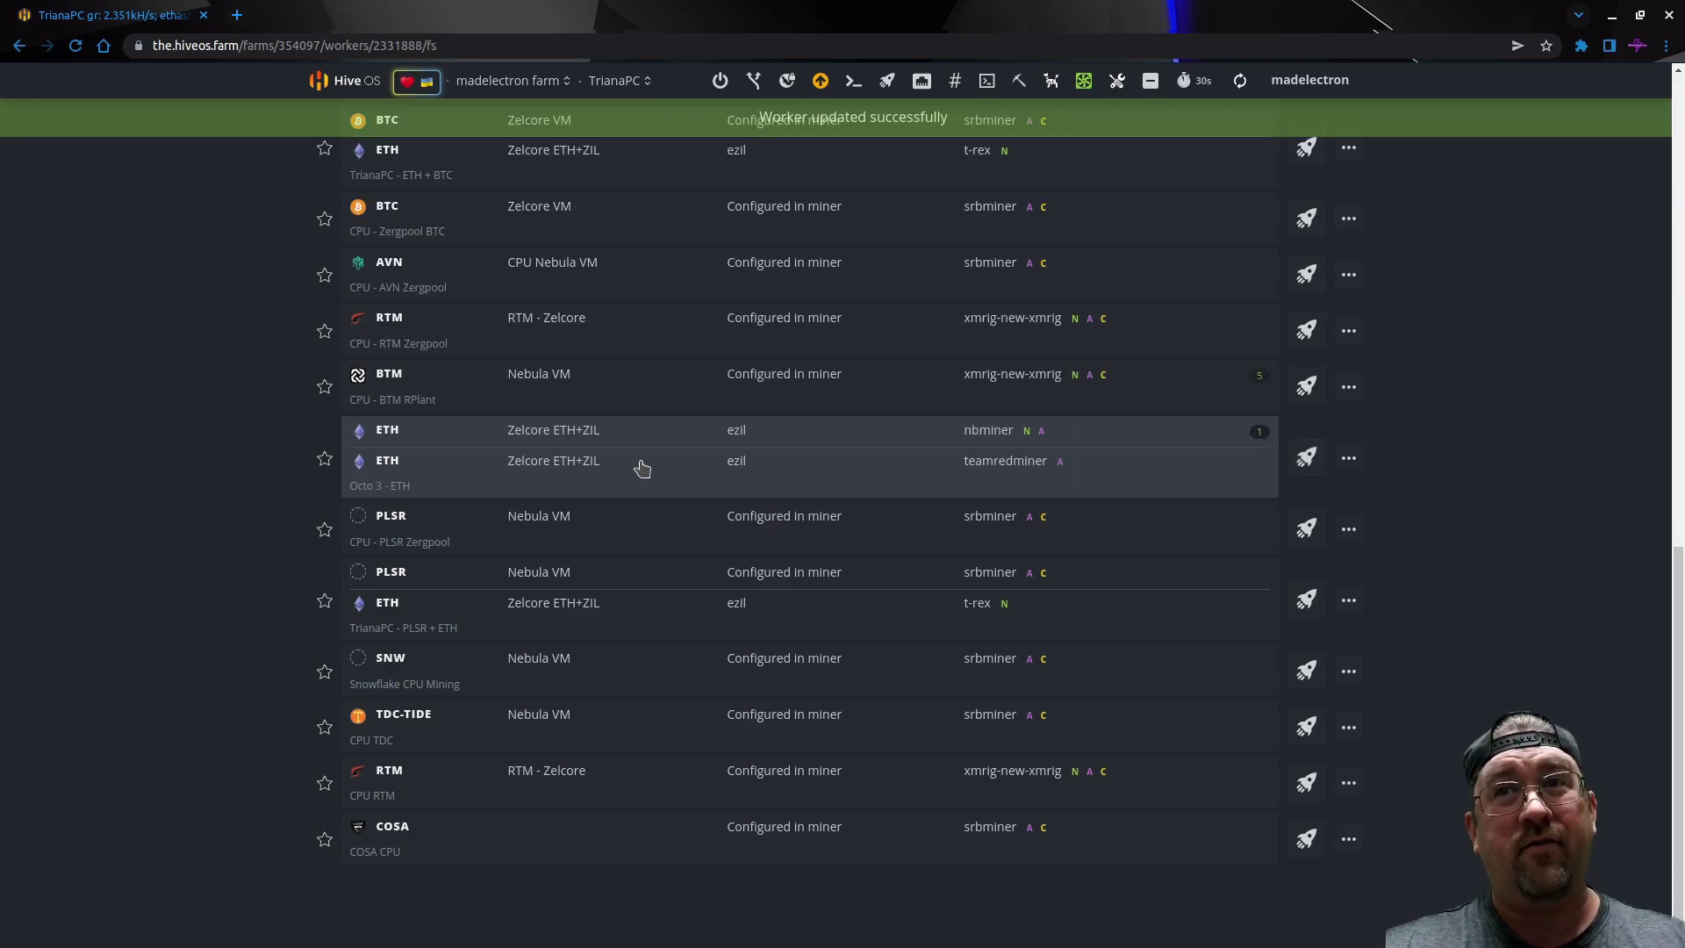
scroll(643, 468, up, 15)
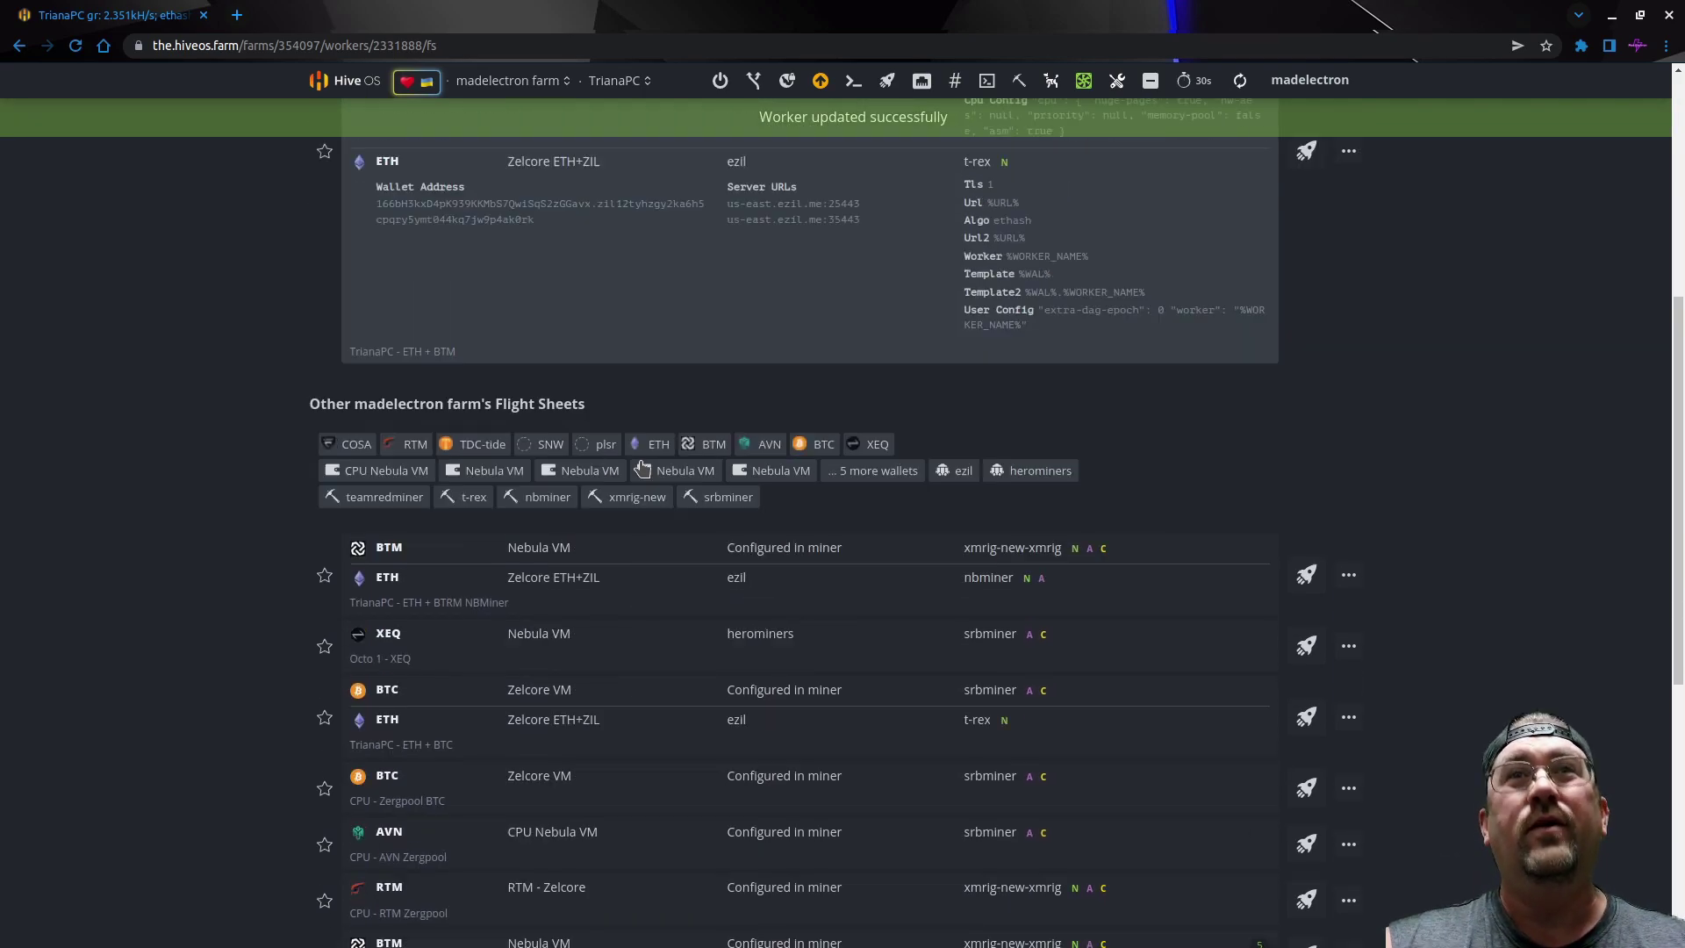
click(329, 369)
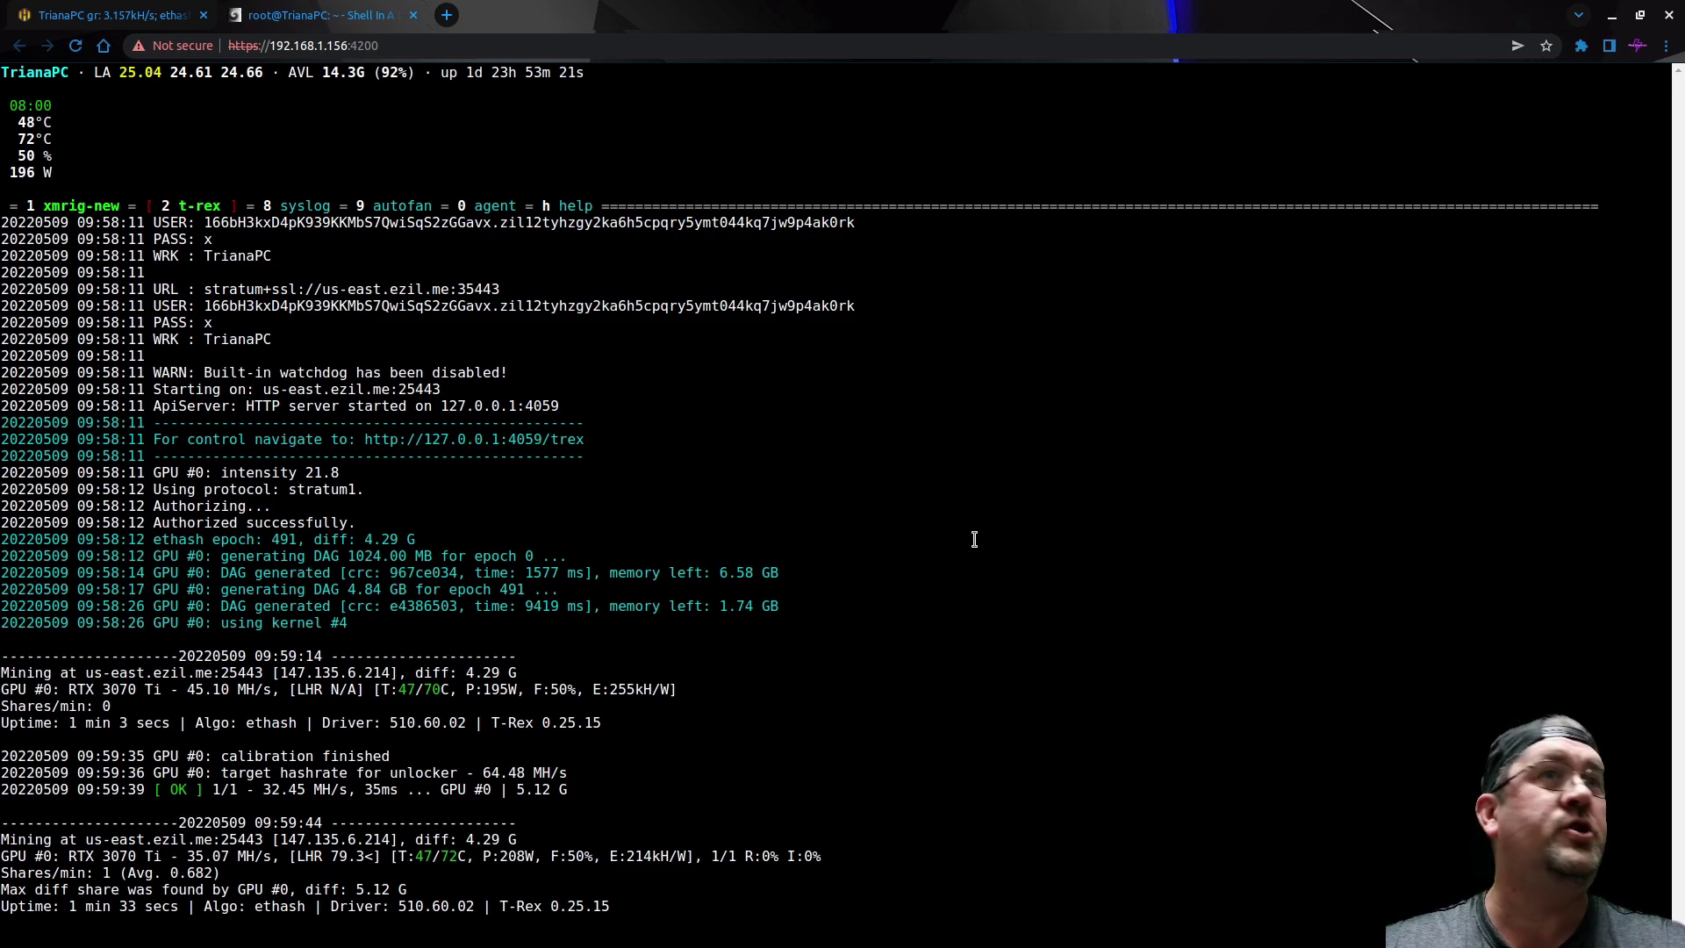
Step: Stop the running T-Rex 0.25.15 miner through Miner Actions on the TrianaPC page
click(88, 15)
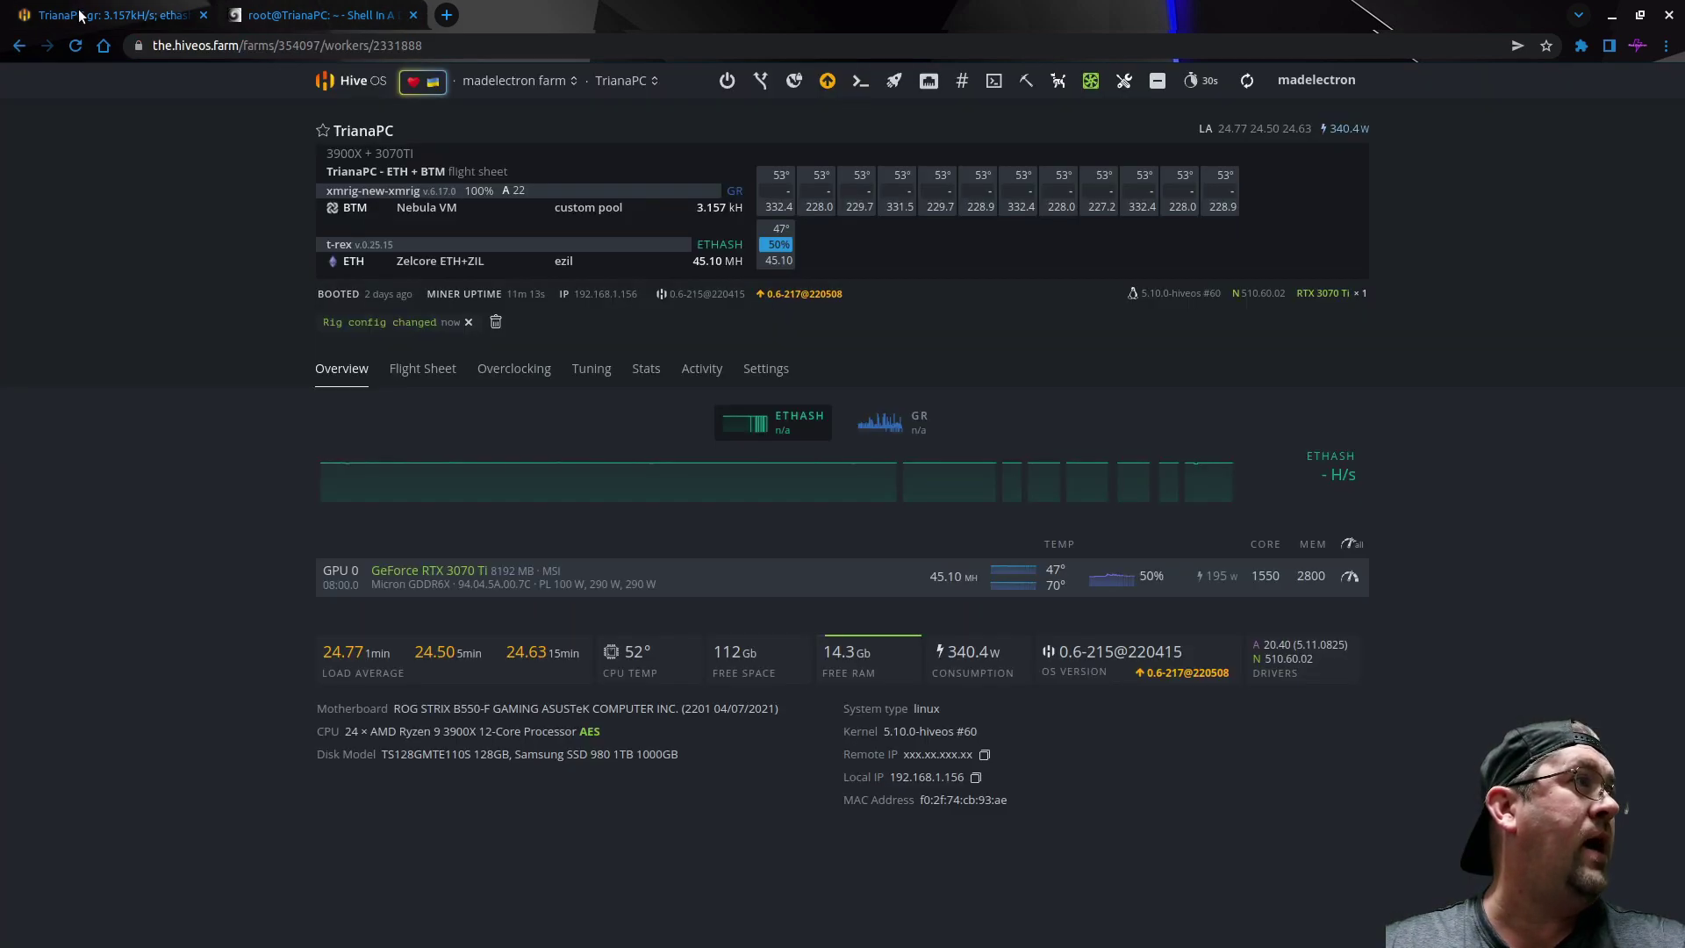
click(1025, 84)
click(1088, 265)
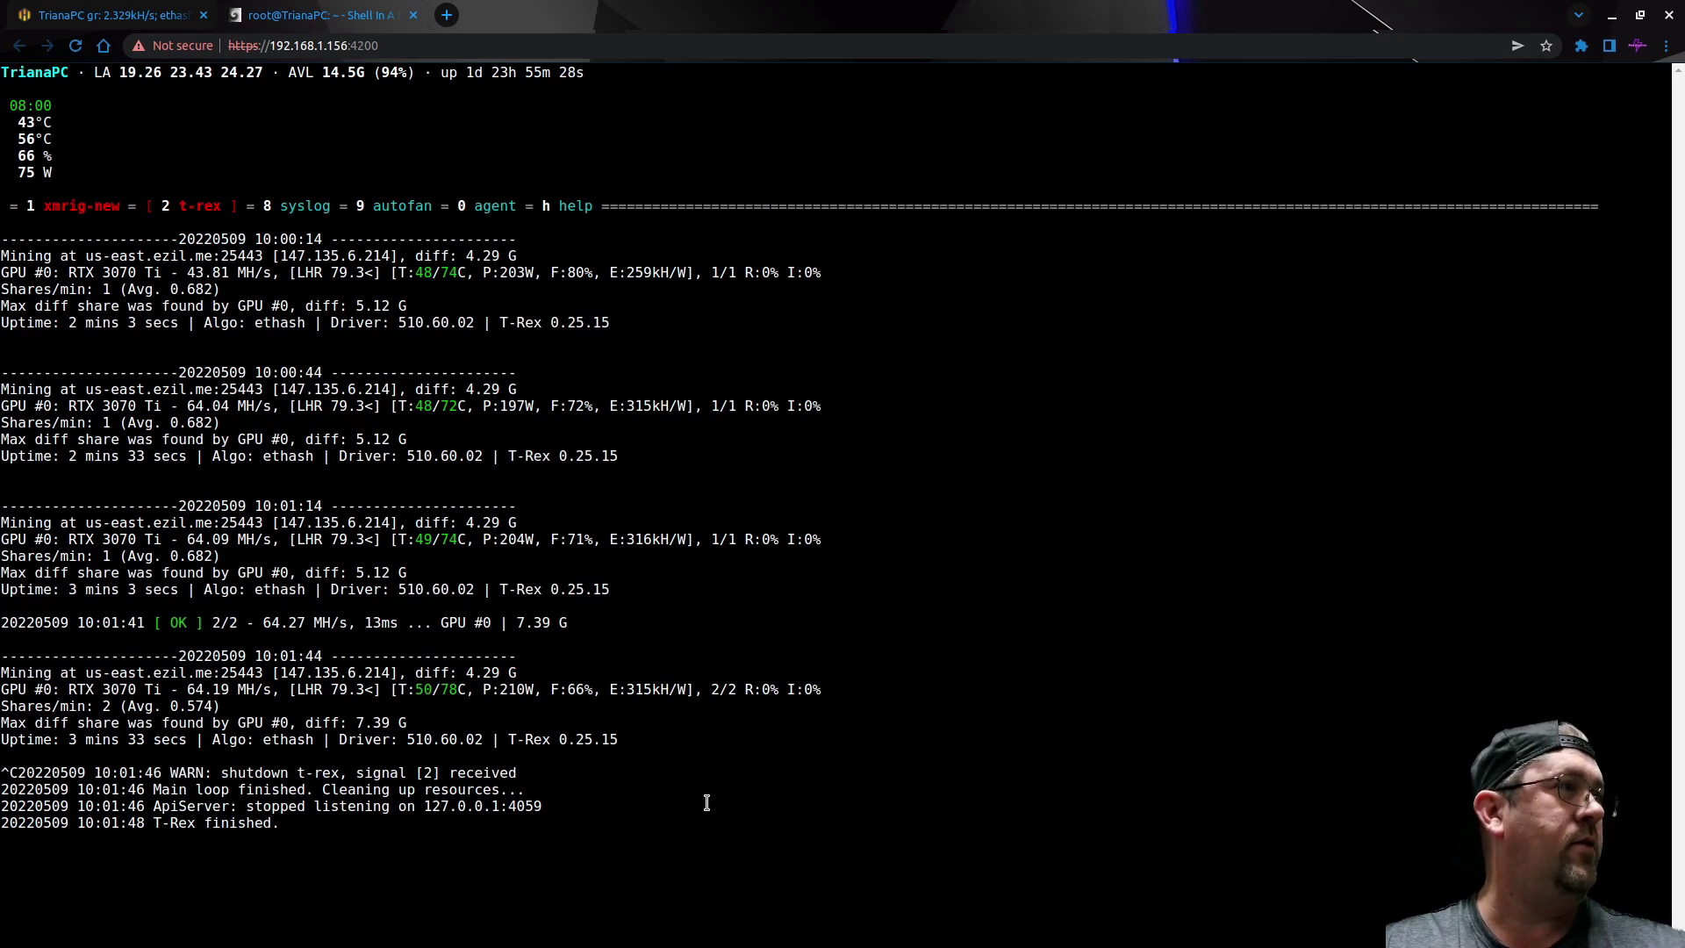
Step: Exit the miner stats view and paste the T-Rex 0.26.0 update command into the terminal
key(ctrl+c)
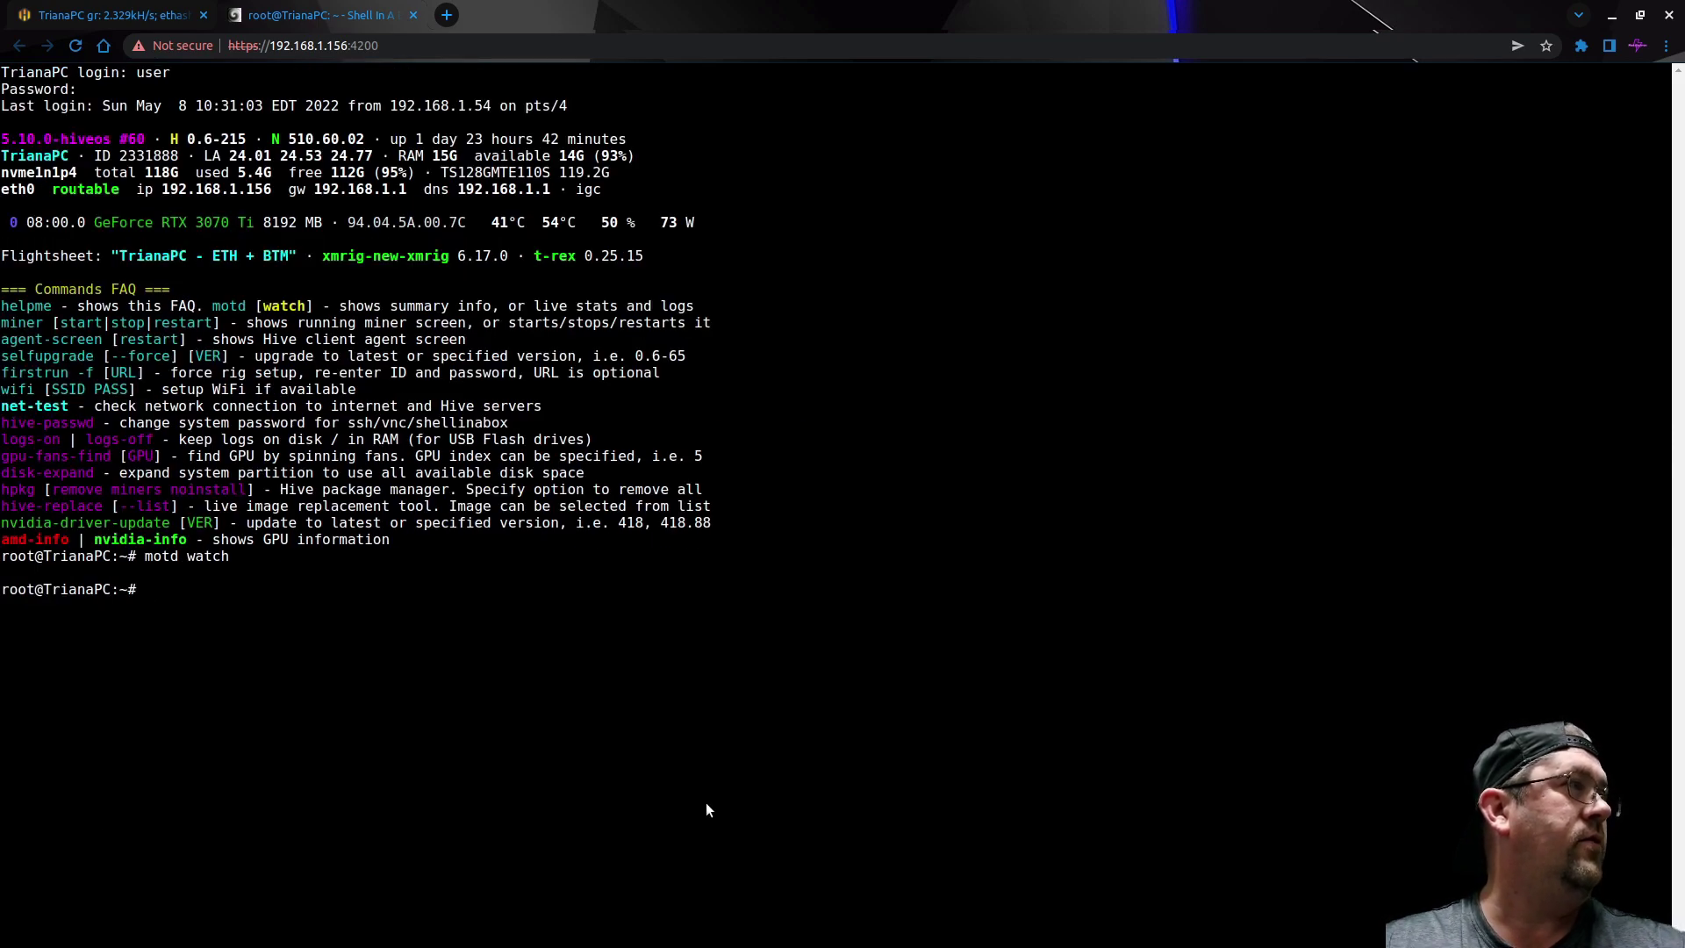
right_click(214, 586)
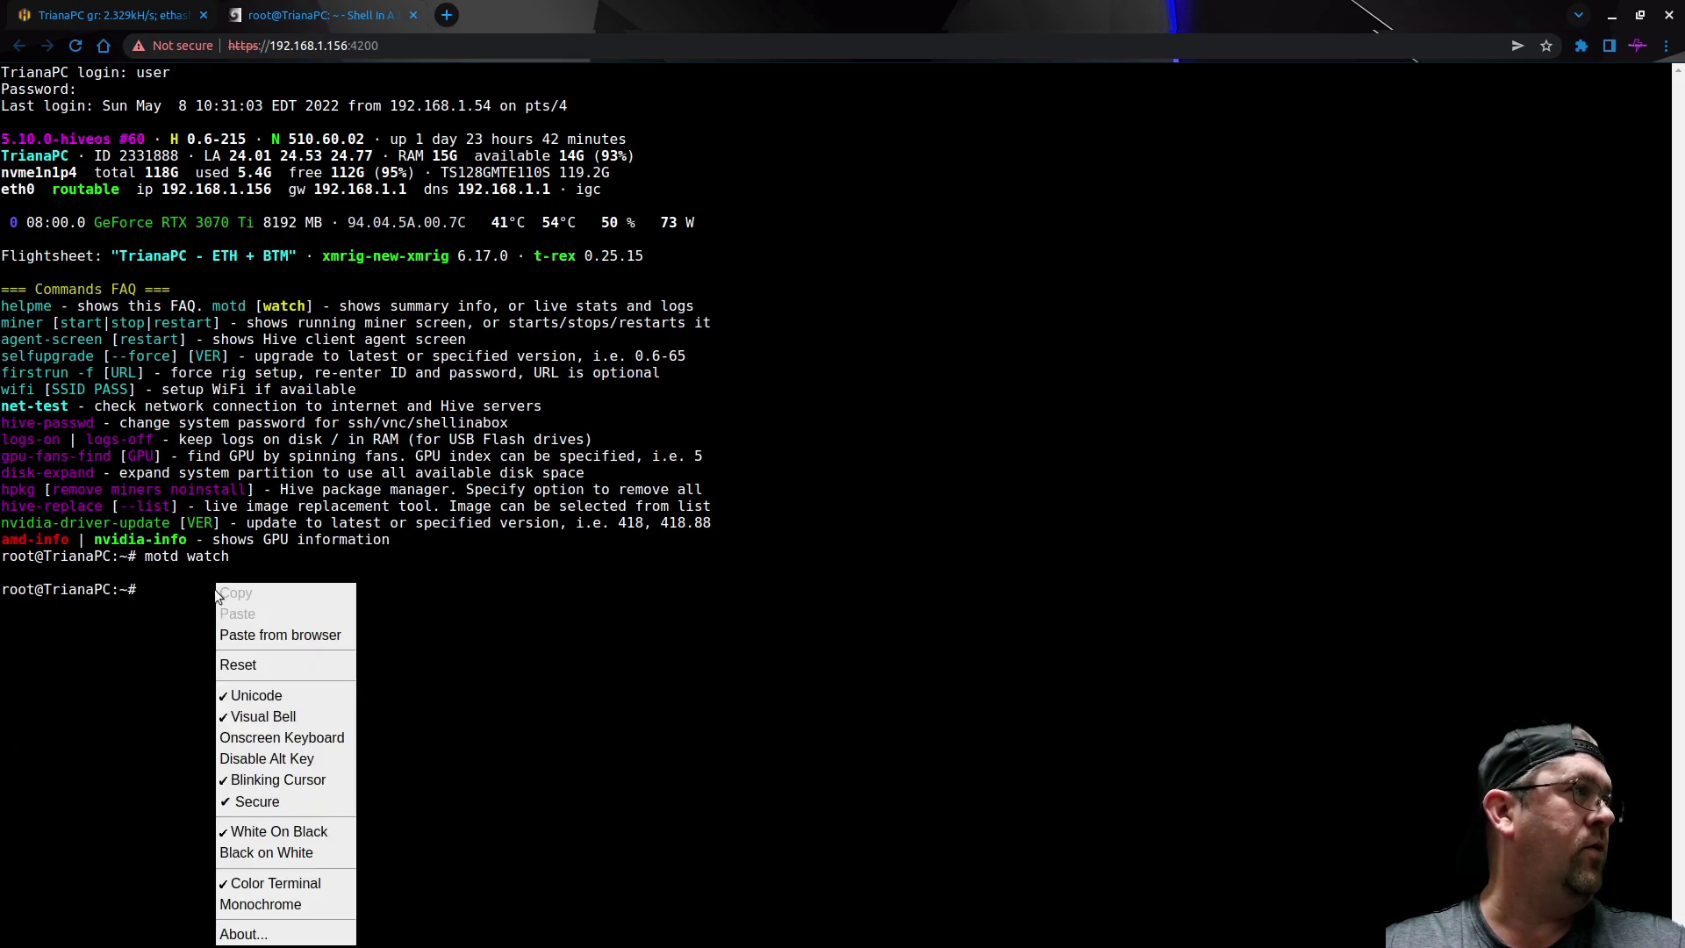
click(261, 636)
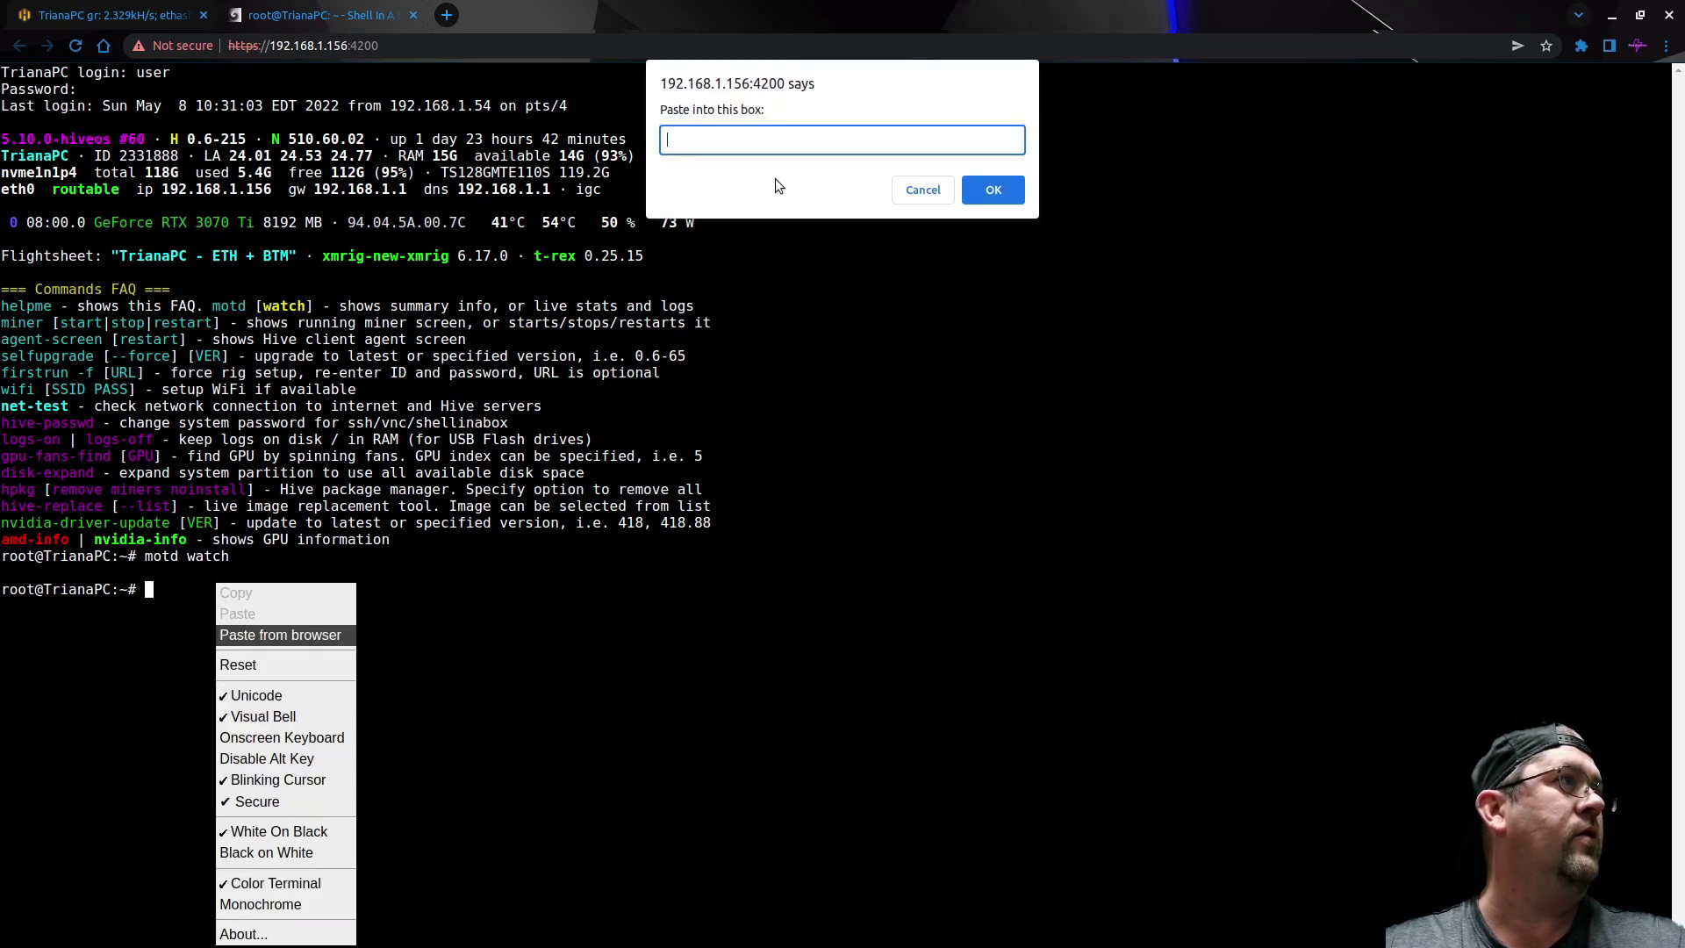
right_click(761, 138)
click(790, 230)
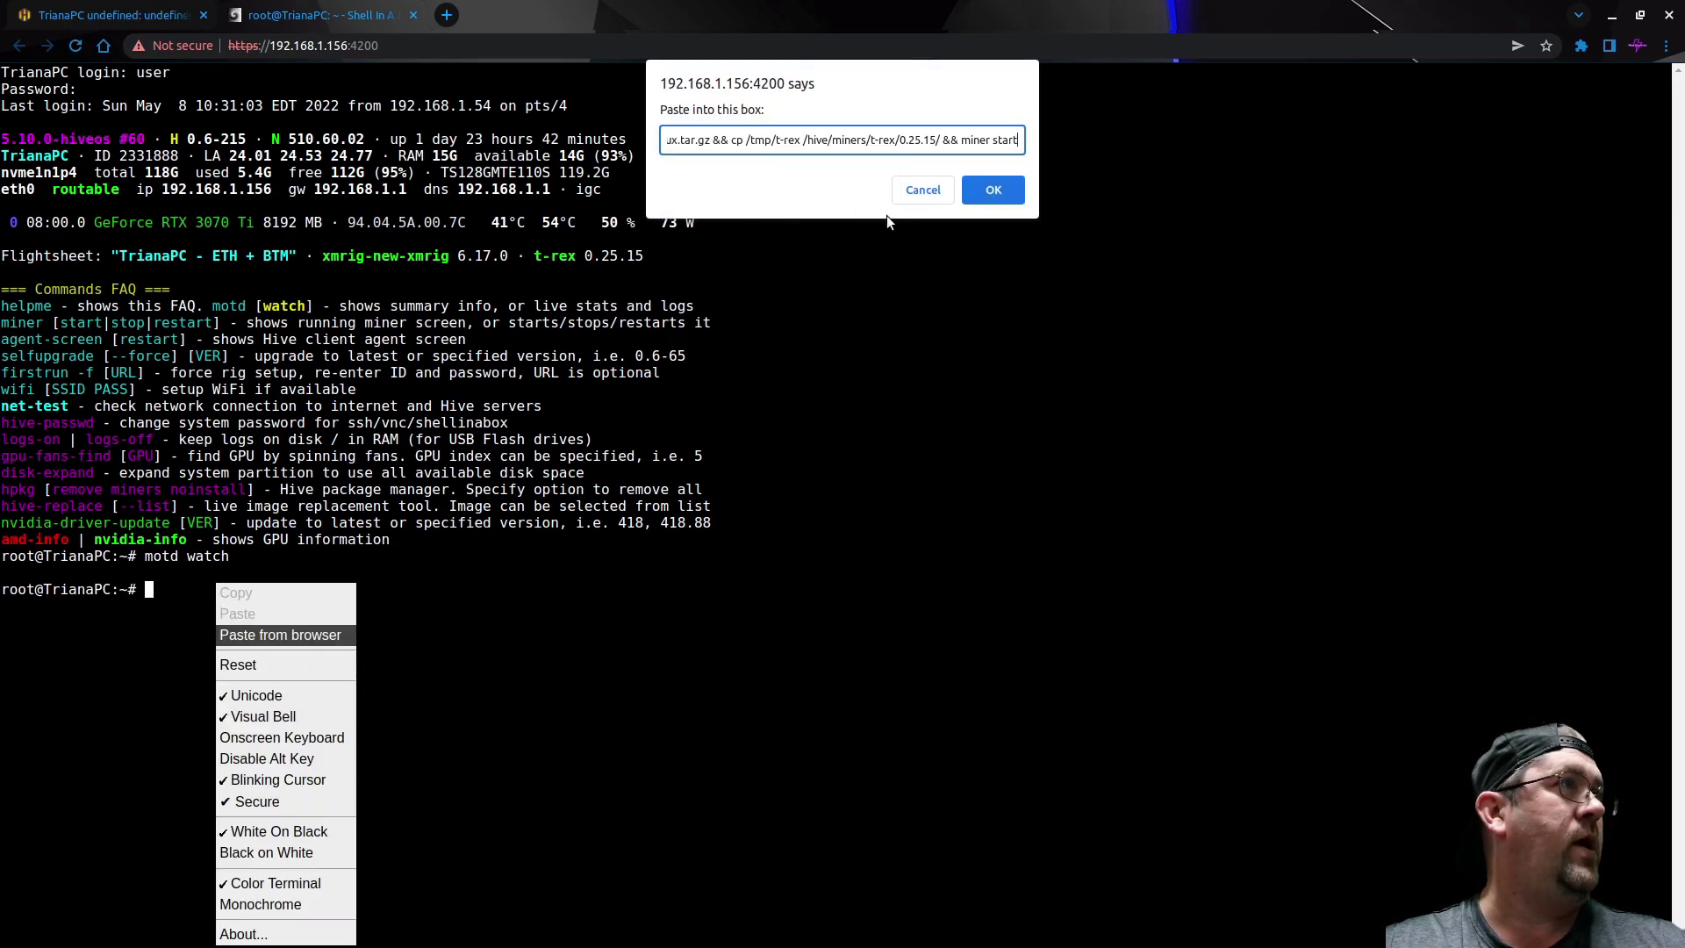
click(998, 195)
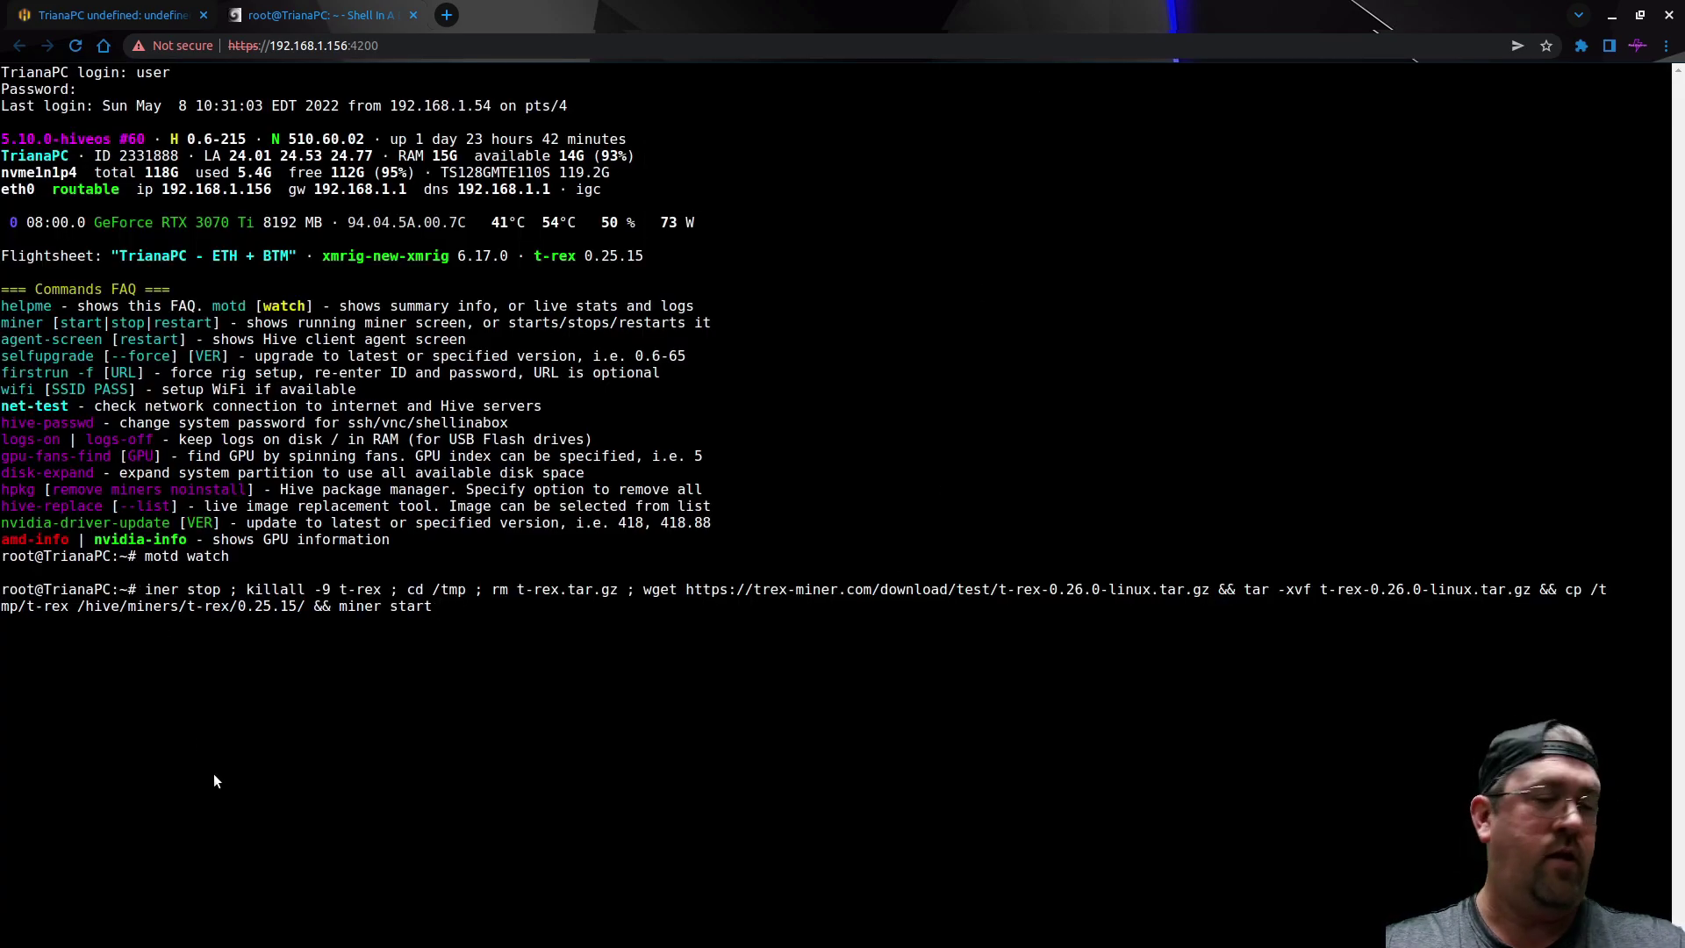
Step: Restore the missing 'm' at the start of the command's opening miner stop
key(Left)
key(Left)
key(Left)
key(Left)
key(Left)
key(Left)
key(Left)
key(Left)
key(Left)
key(Left)
key(Left)
key(Left)
key(Left)
key(Left)
key(Left)
key(Left)
key(Left)
key(Left)
key(Left)
key(Left)
key(Left)
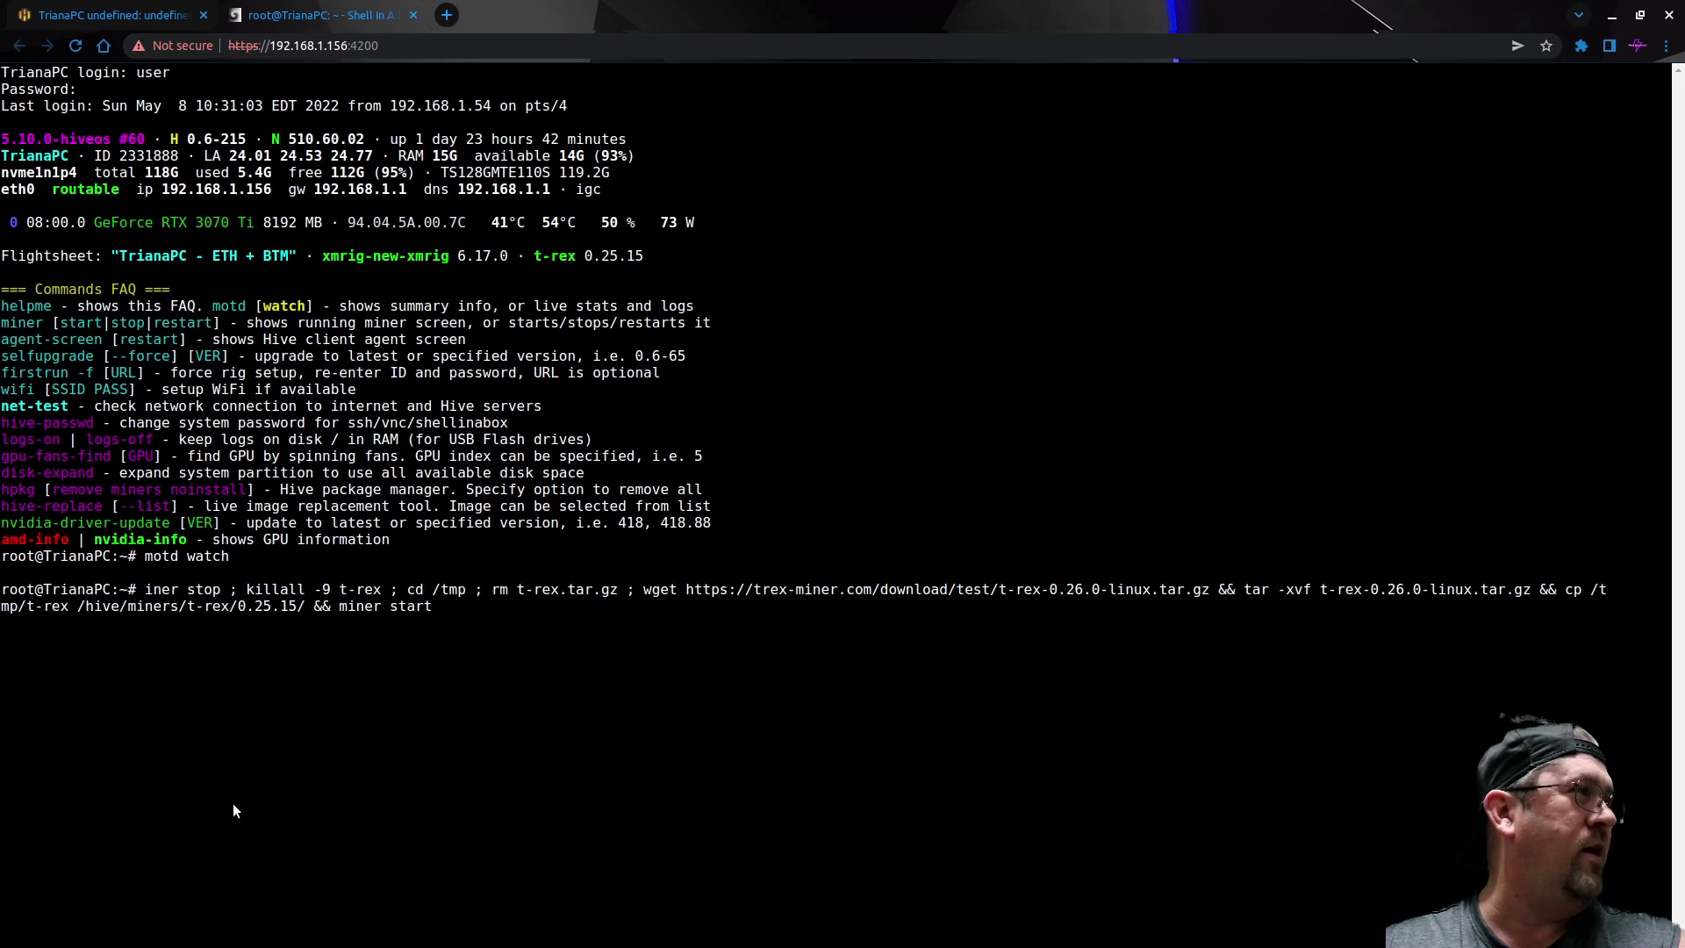
key(Left)
key(Left)
key(Left)
key(Left)
key(Left)
key(Left)
key(Left)
key(Left)
key(Left)
key(Left)
key(Left)
key(Left)
key(Left)
key(Left)
key(Left)
key(Left)
key(Left)
key(Left)
key(Left)
key(Left)
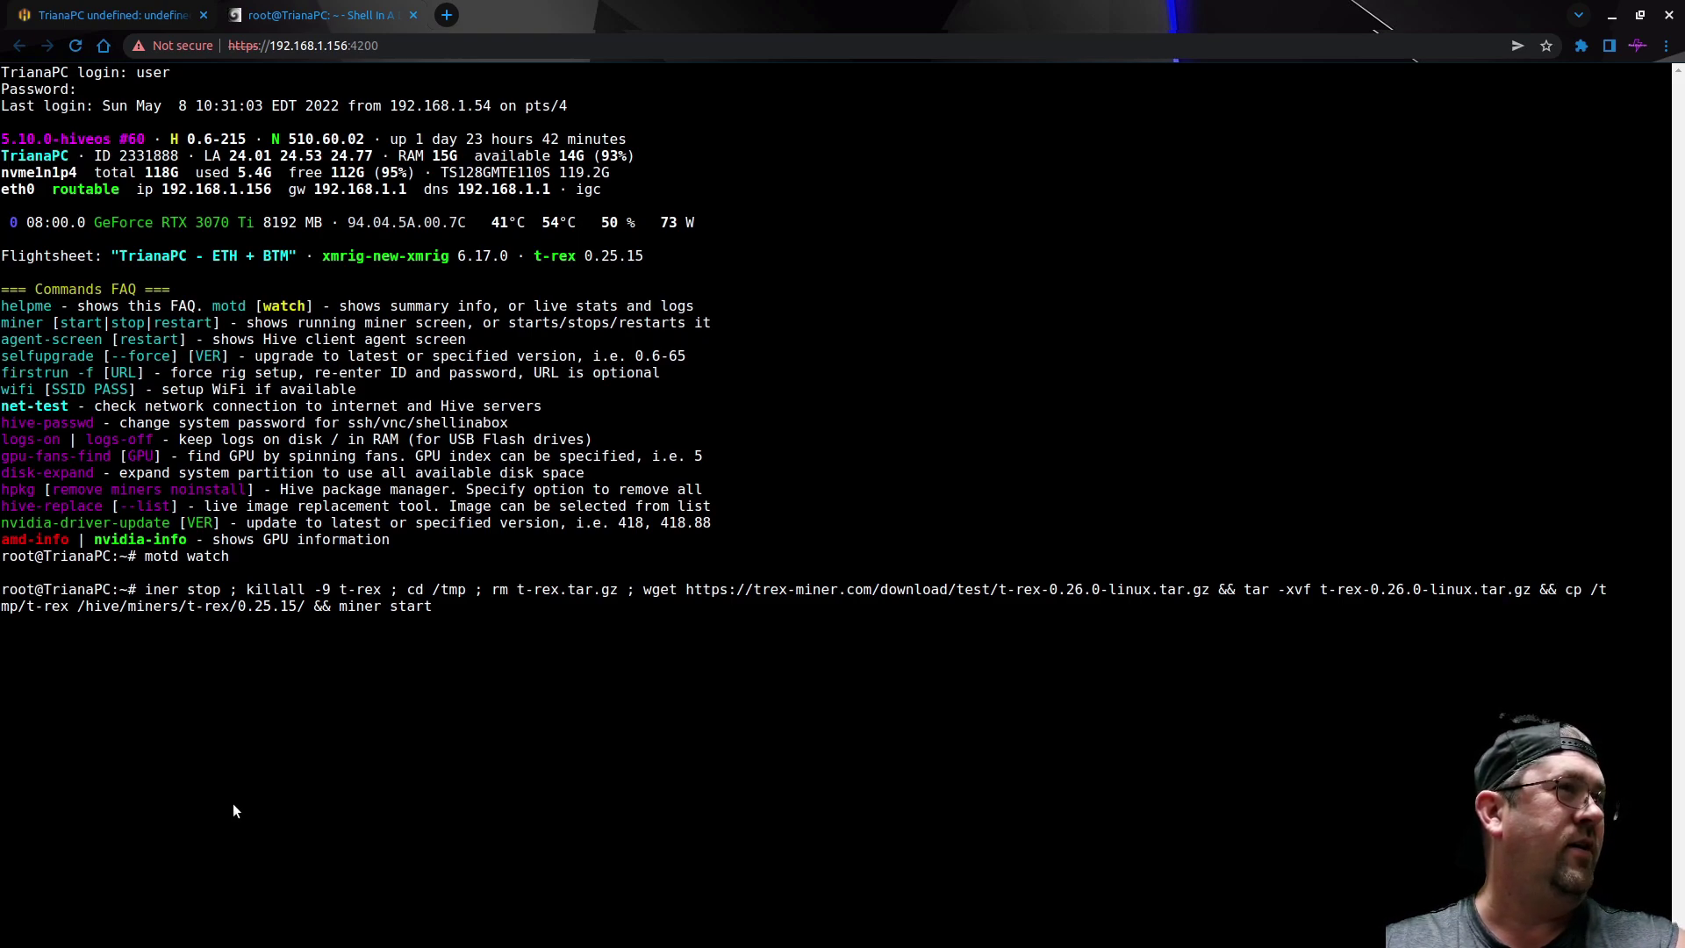
key(Left)
key(Left)
key(Left)
key(Left)
key(Left)
key(Left)
key(Left)
key(Left)
key(Left)
key(Left)
key(Left)
key(Left)
key(Left)
key(Left)
key(Left)
key(Left)
key(Left)
key(Left)
key(Left)
key(Left)
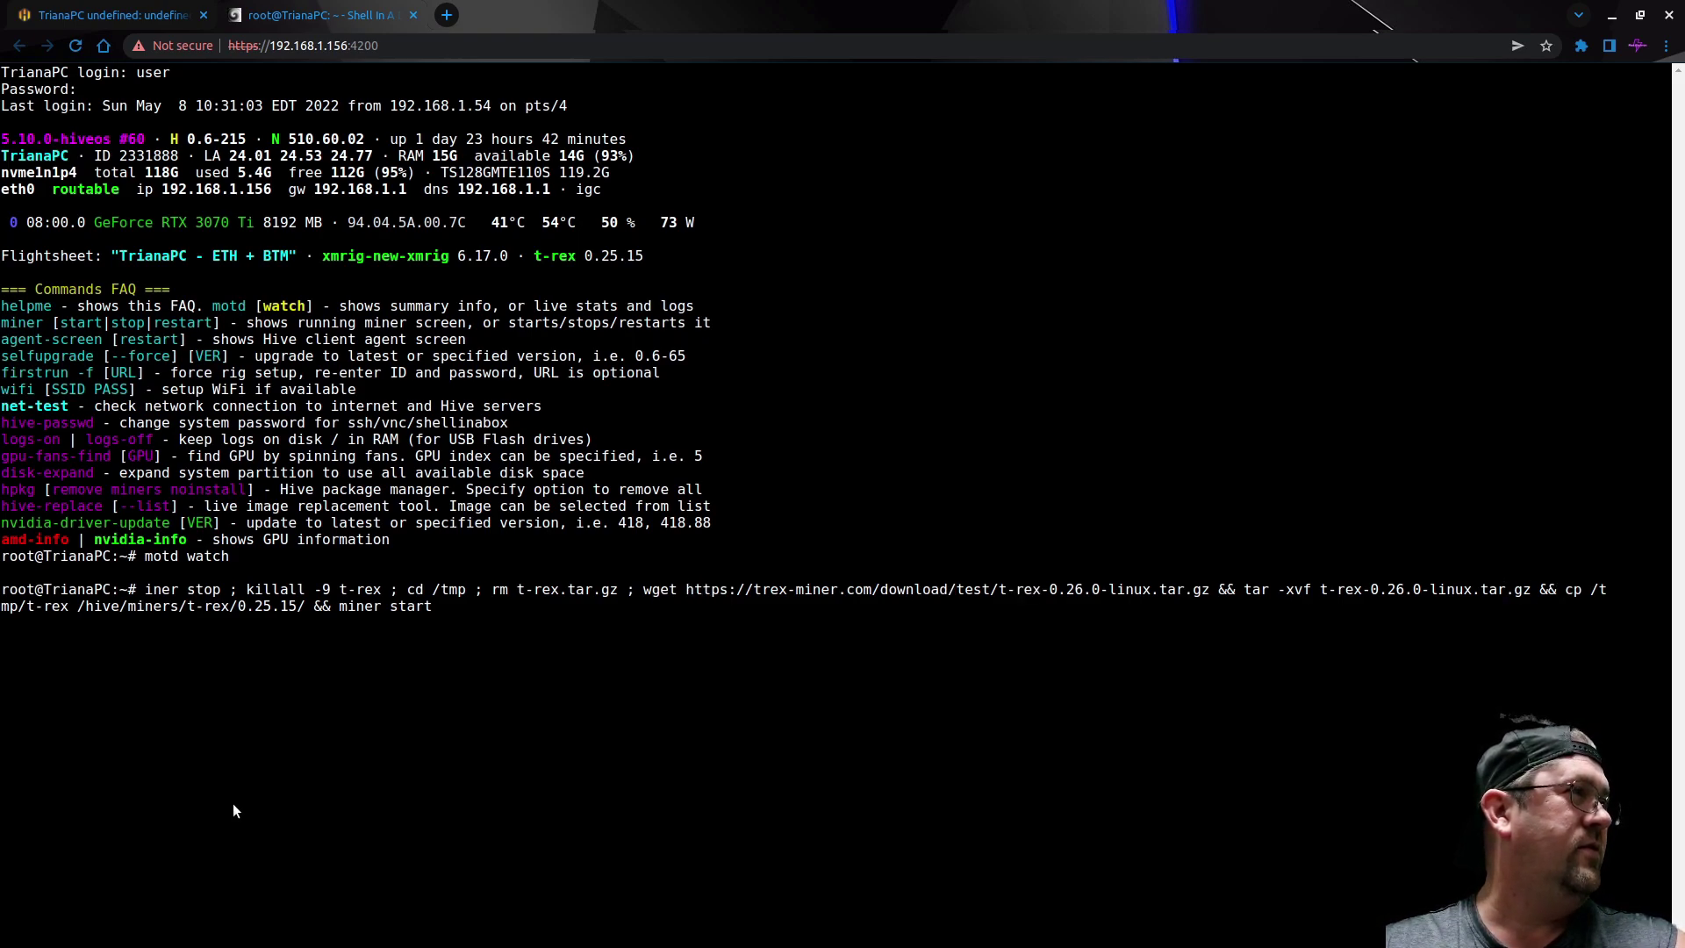
key(Left)
key(Left)
key(Left)
key(Left)
key(Left)
key(Left)
key(Left)
key(Left)
key(Left)
key(Left)
key(Left)
key(Left)
key(Left)
key(Left)
key(Left)
key(Left)
key(Left)
key(Left)
key(Left)
key(Left)
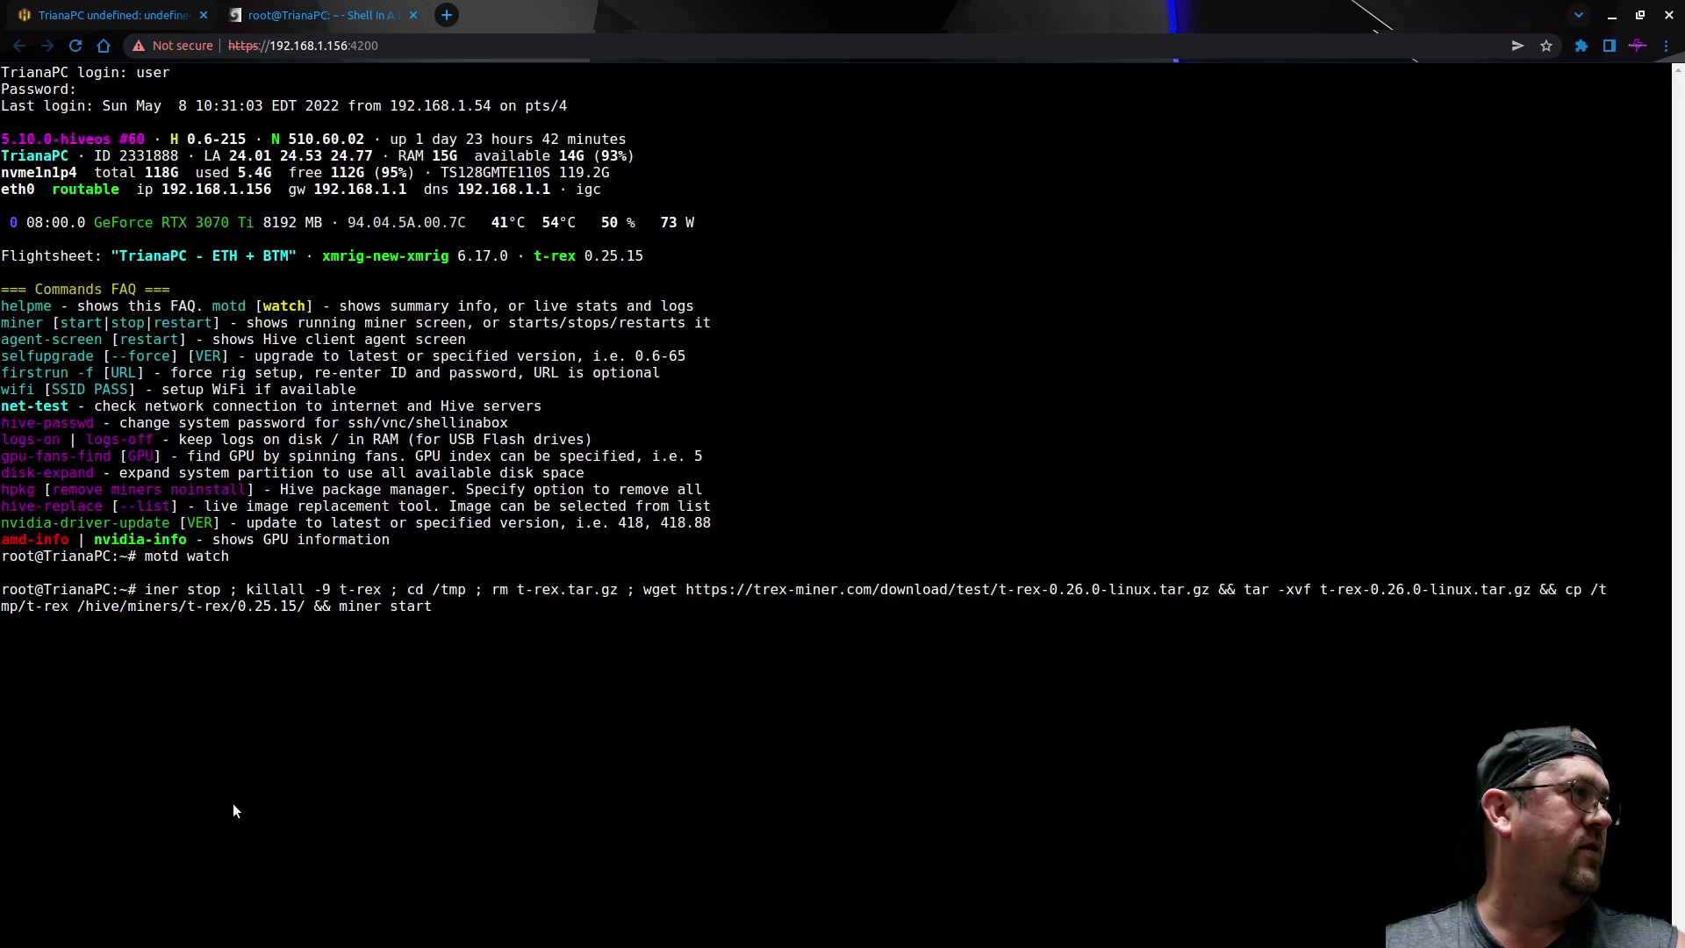
text(m)
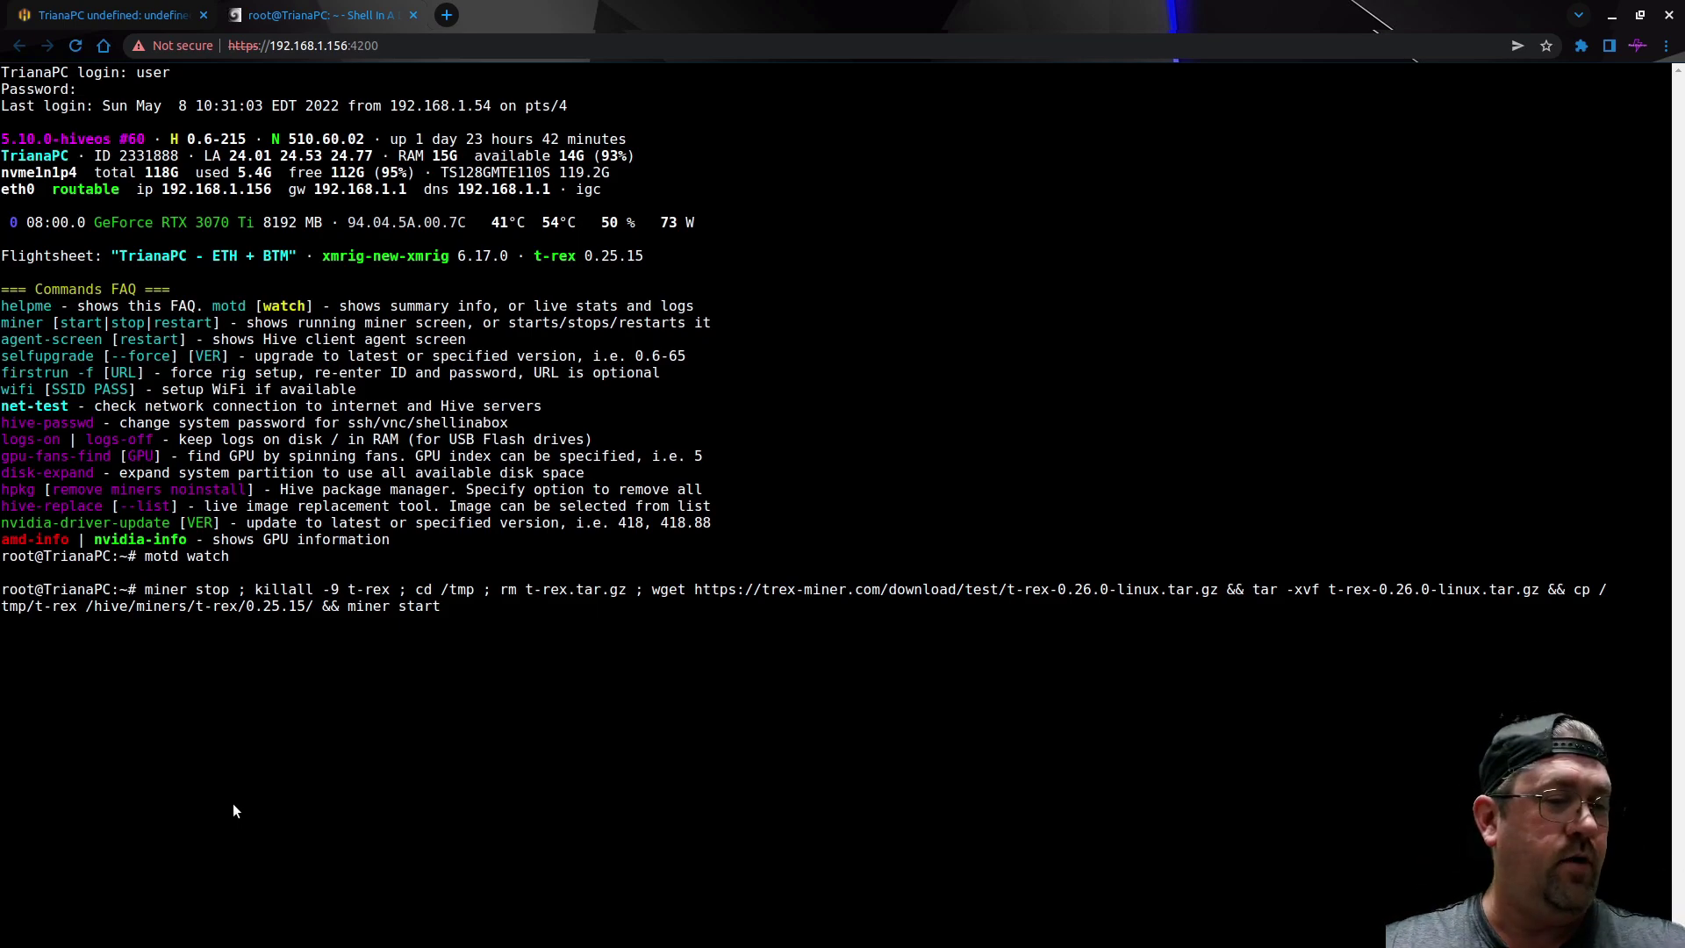
Step: Run the T-Rex 0.26.0 update, view the t-rex log via motd watch, and close Hive OS's Miner dropdown
key(Return)
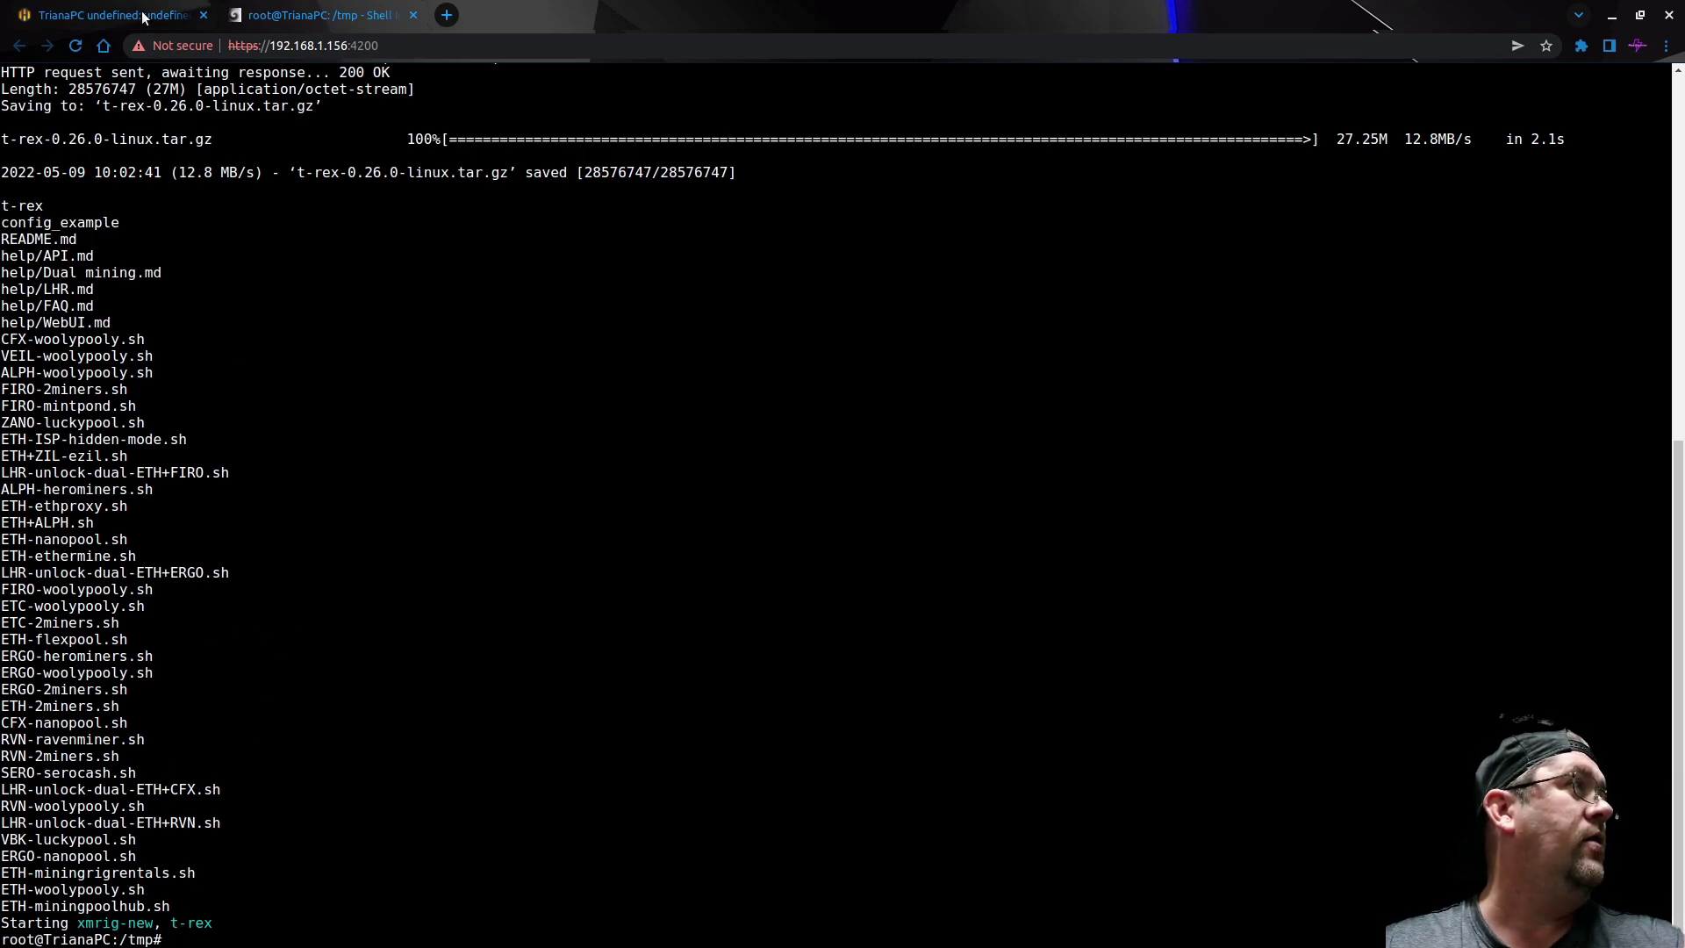
text(motd watch)
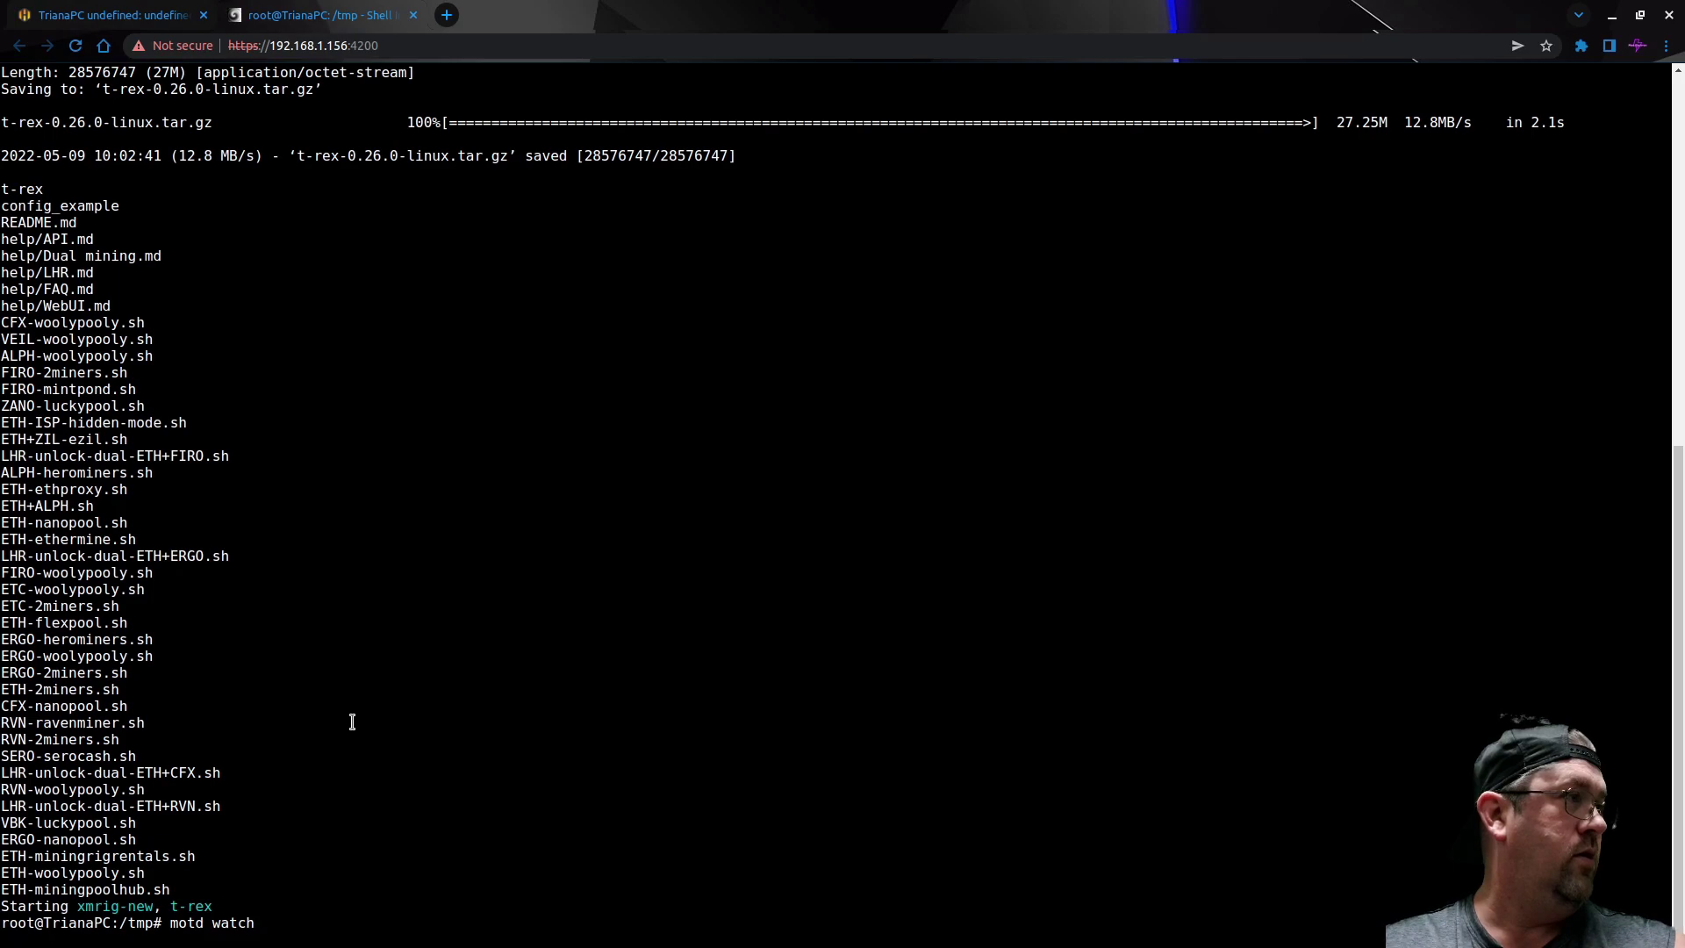
key(Return)
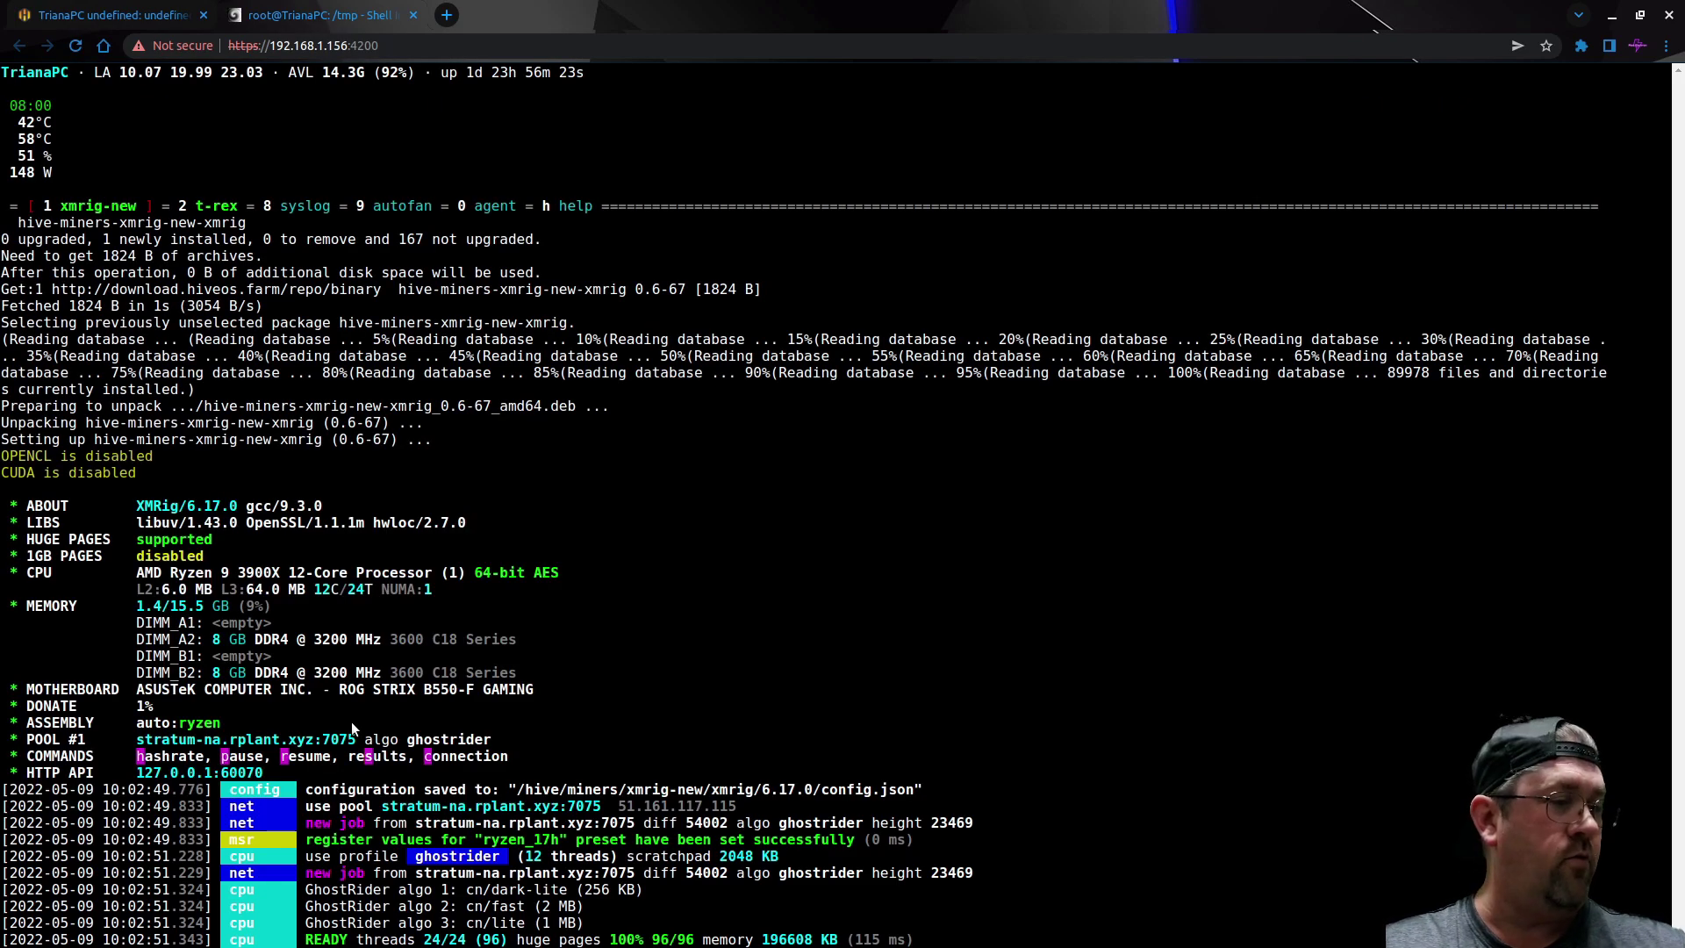
key(2)
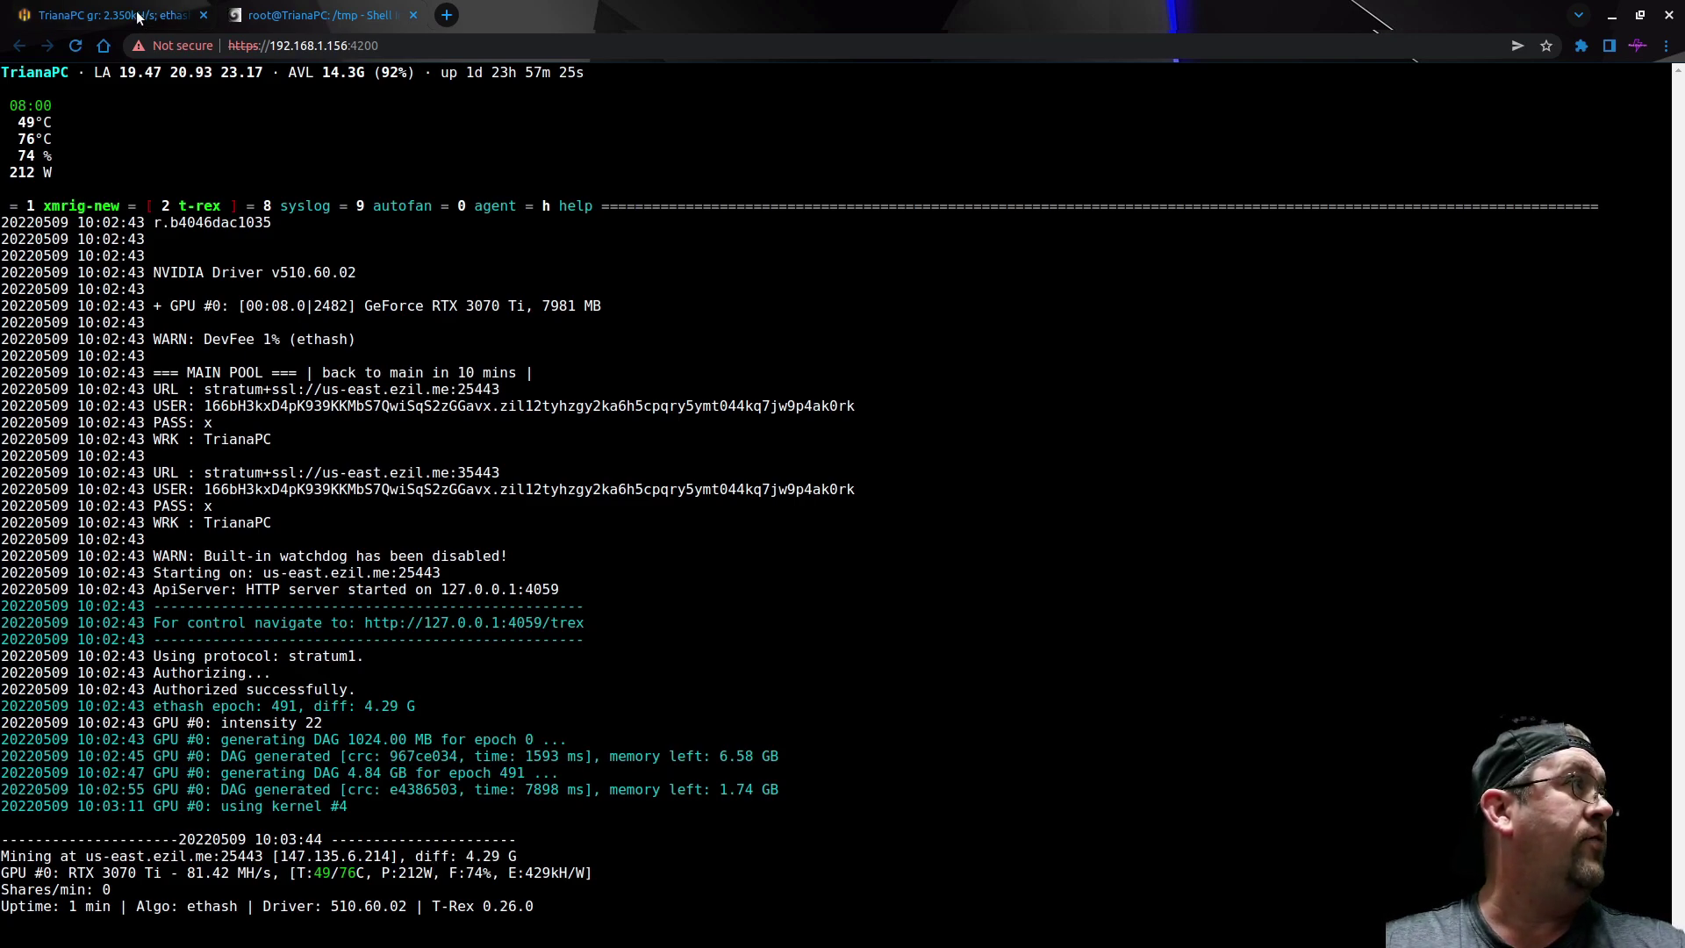
click(97, 15)
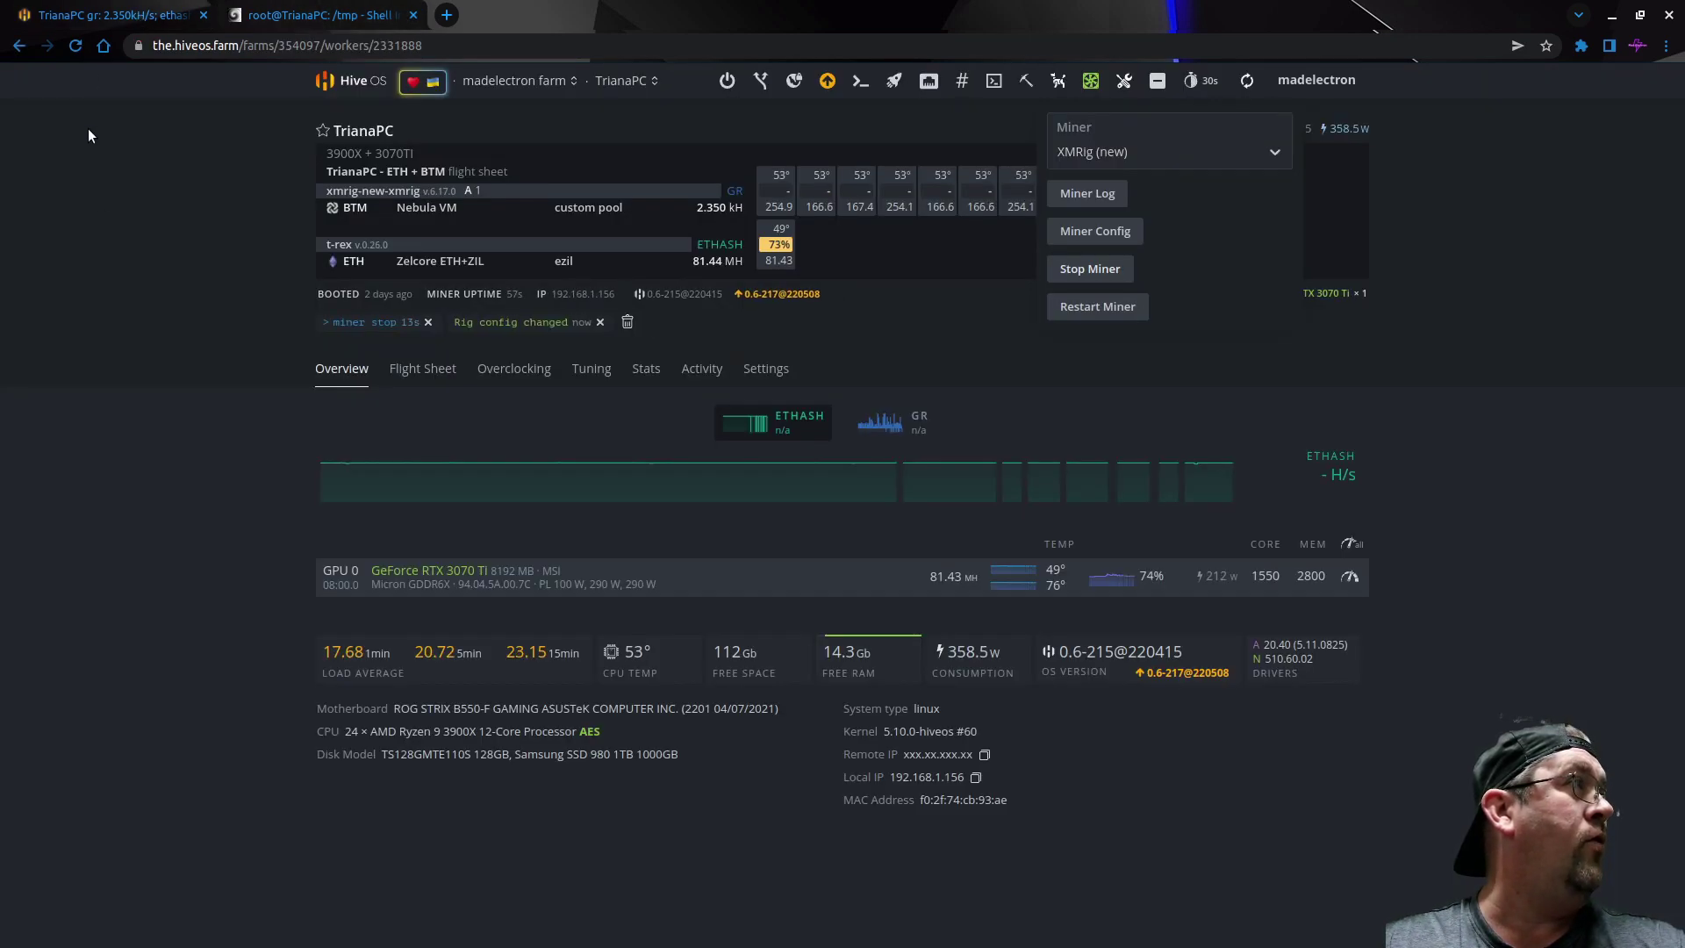
click(1475, 397)
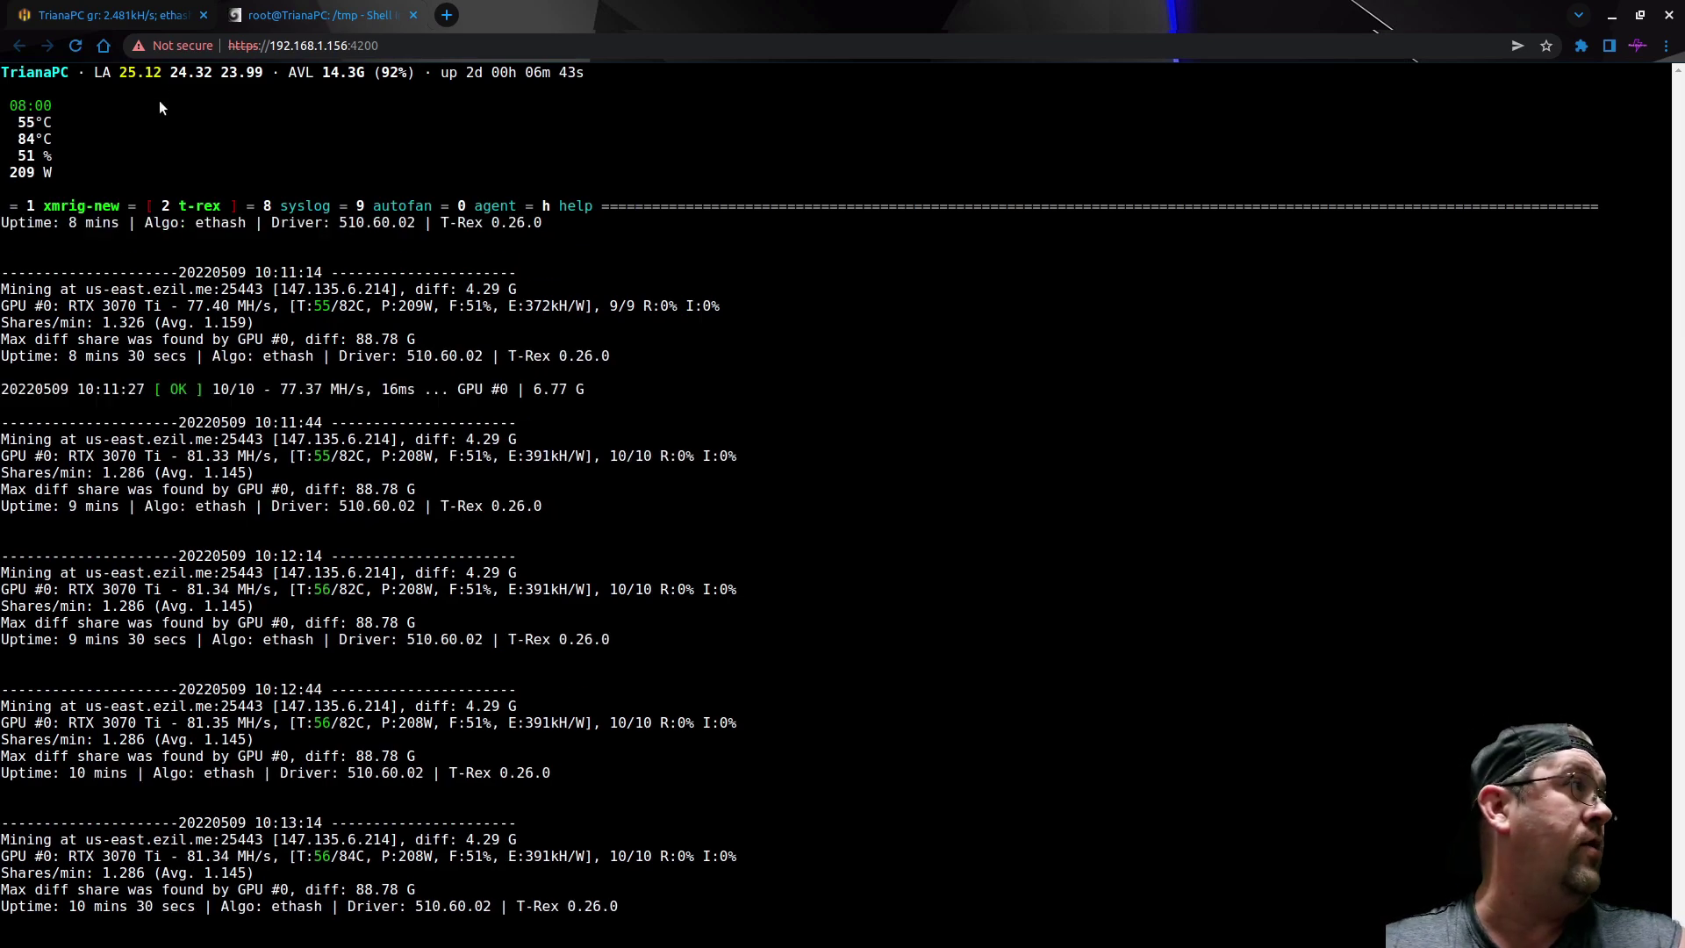
Step: Lower the RTX 3070 Ti's locked core clock from 1550 to 1500 MHz and check the shell log
click(147, 15)
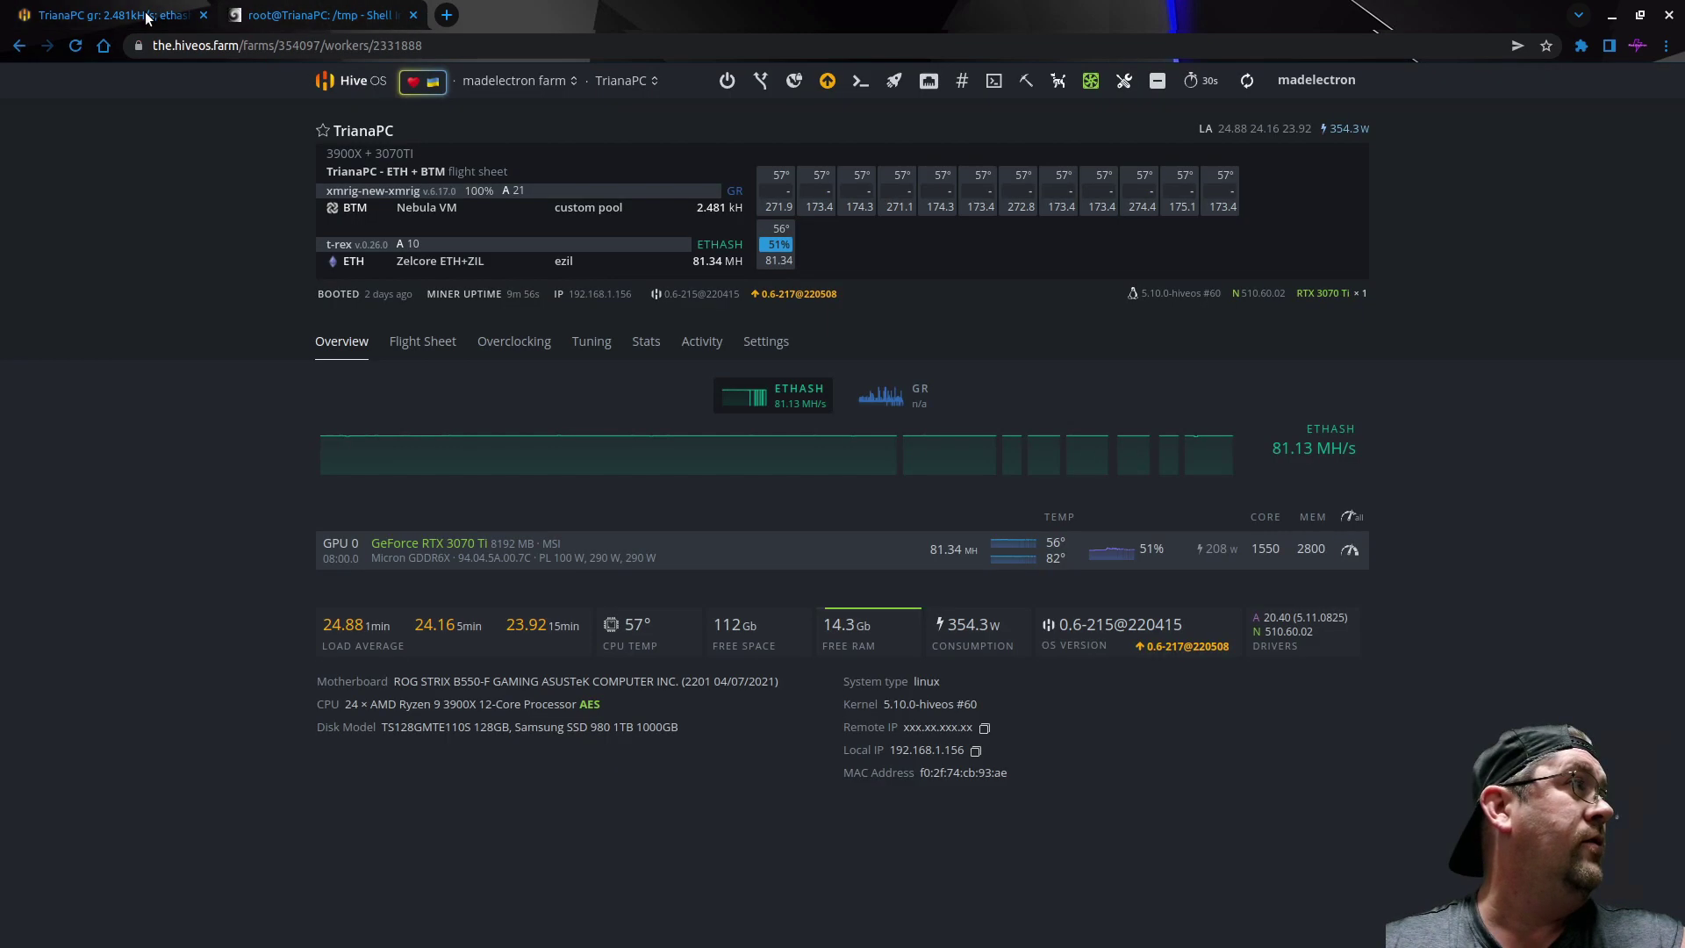
click(1350, 550)
click(572, 282)
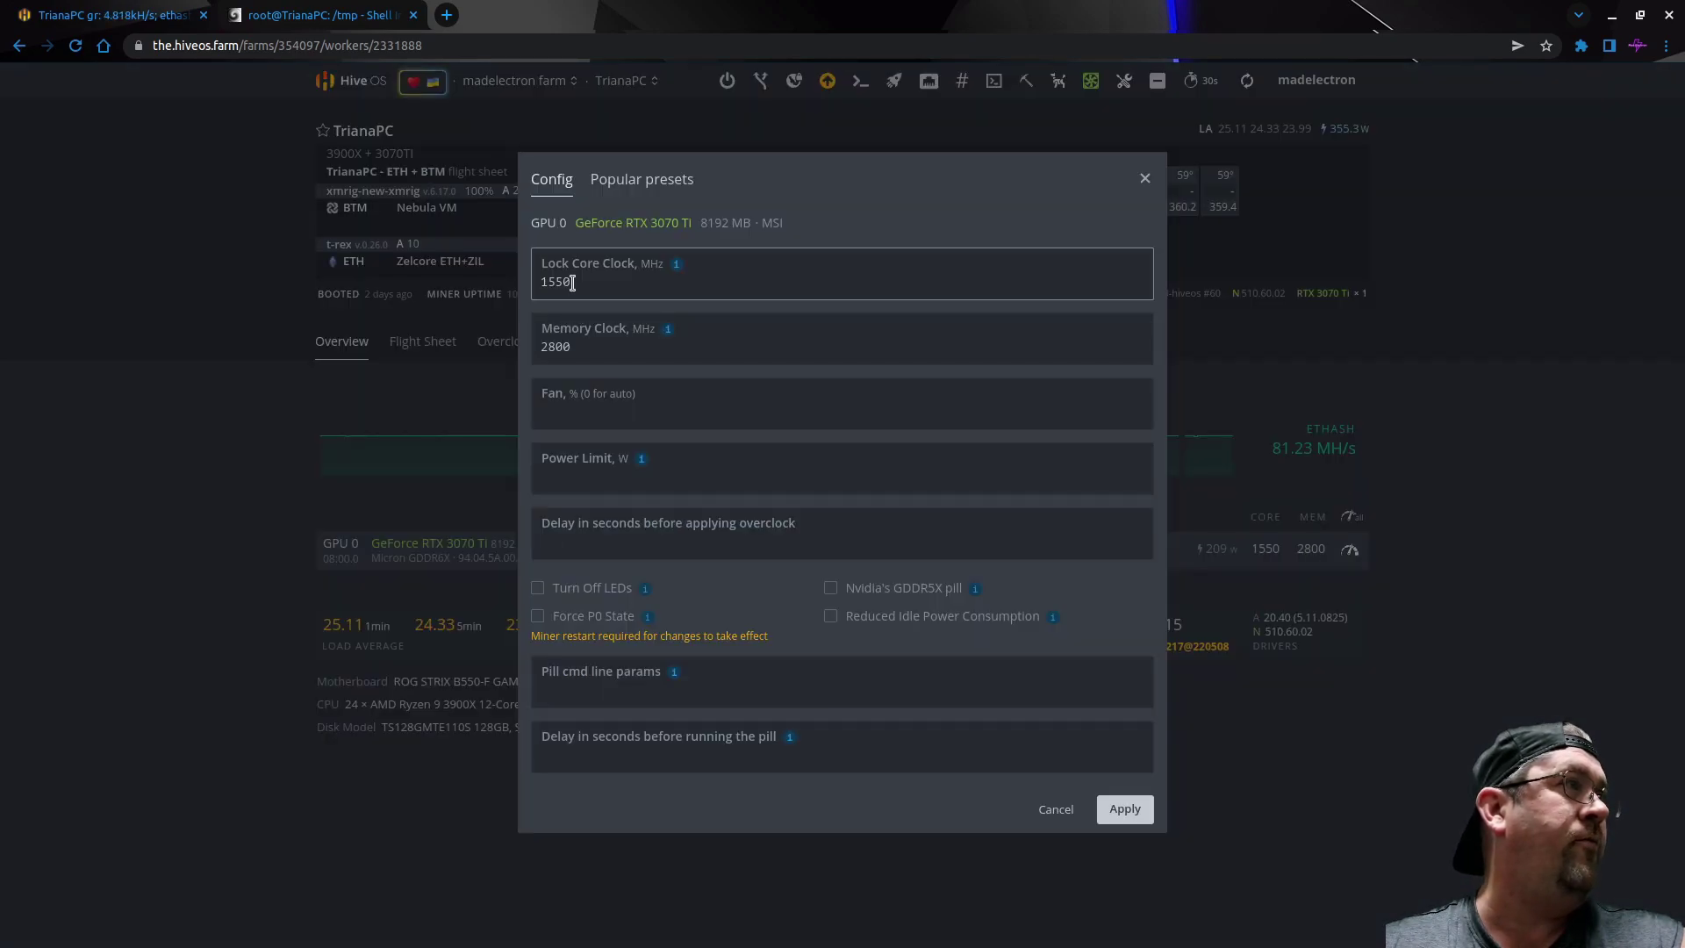
key(BackSpace)
key(BackSpace)
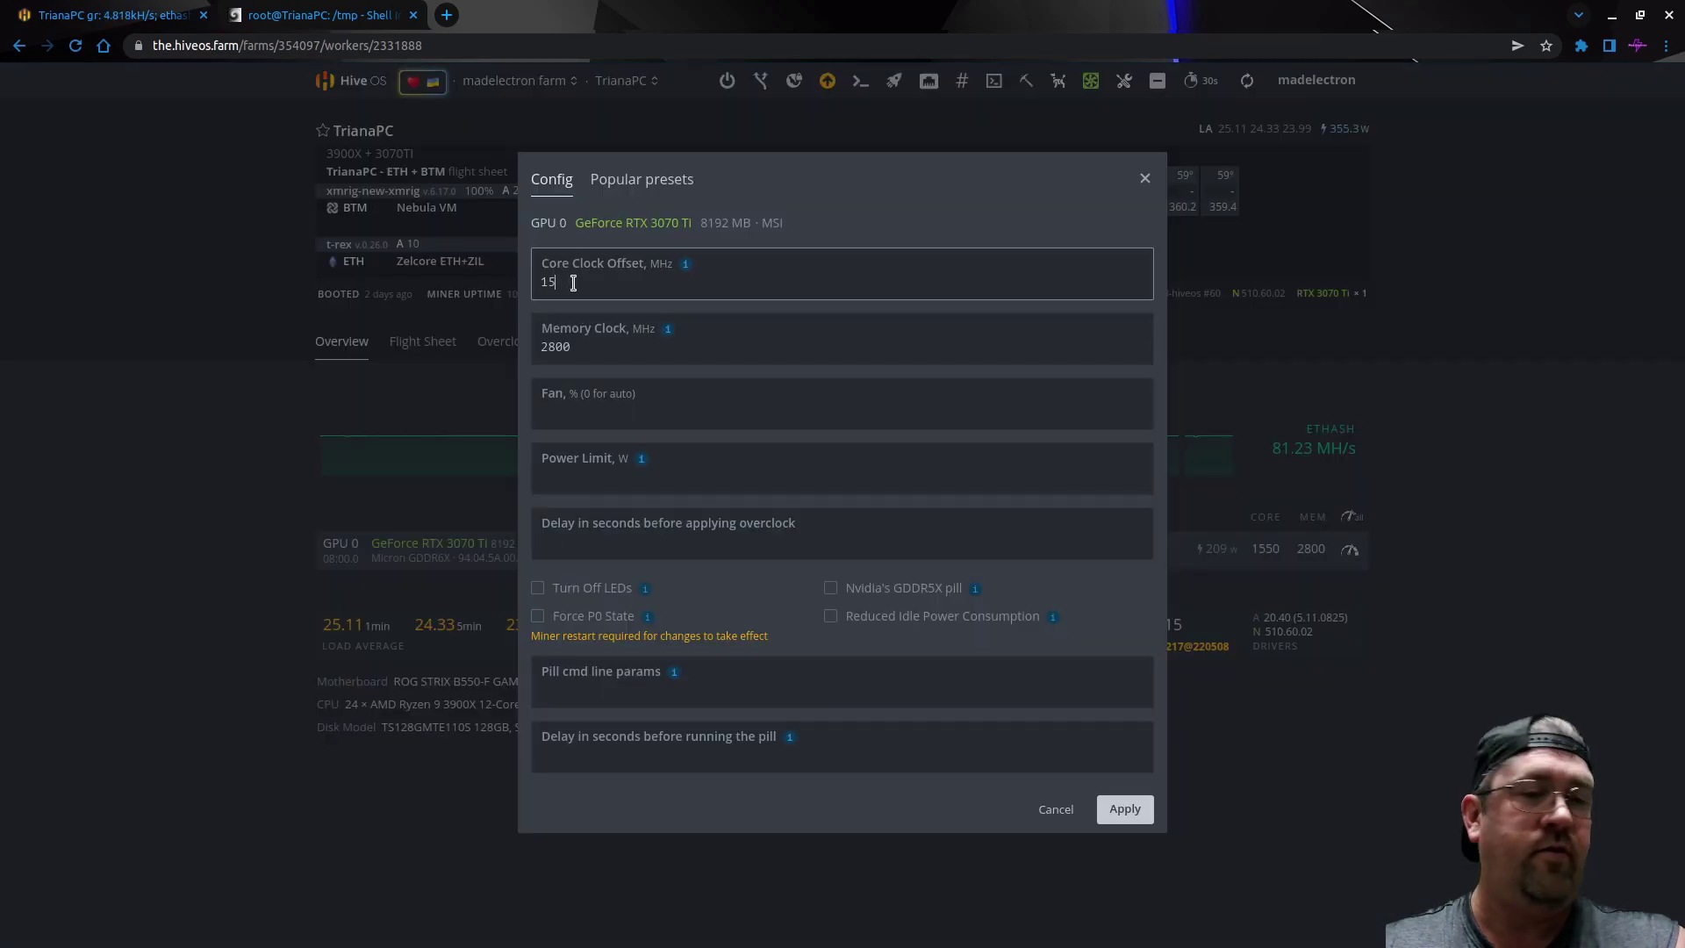
text(00)
click(1119, 812)
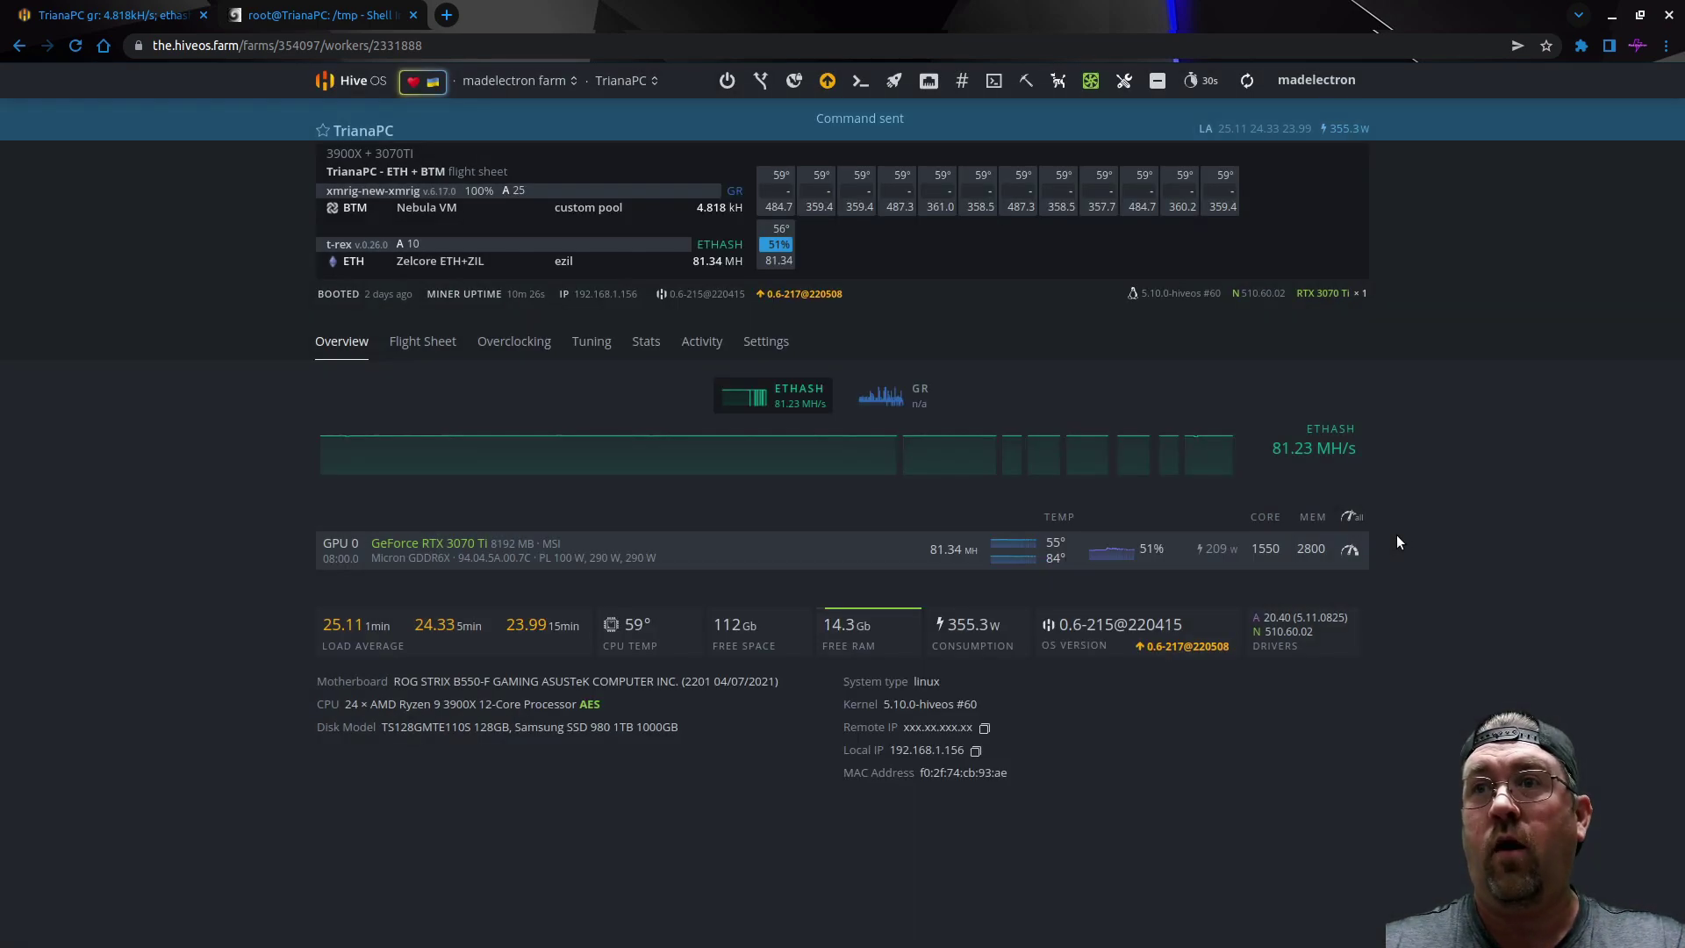
key(ctrl+Tab)
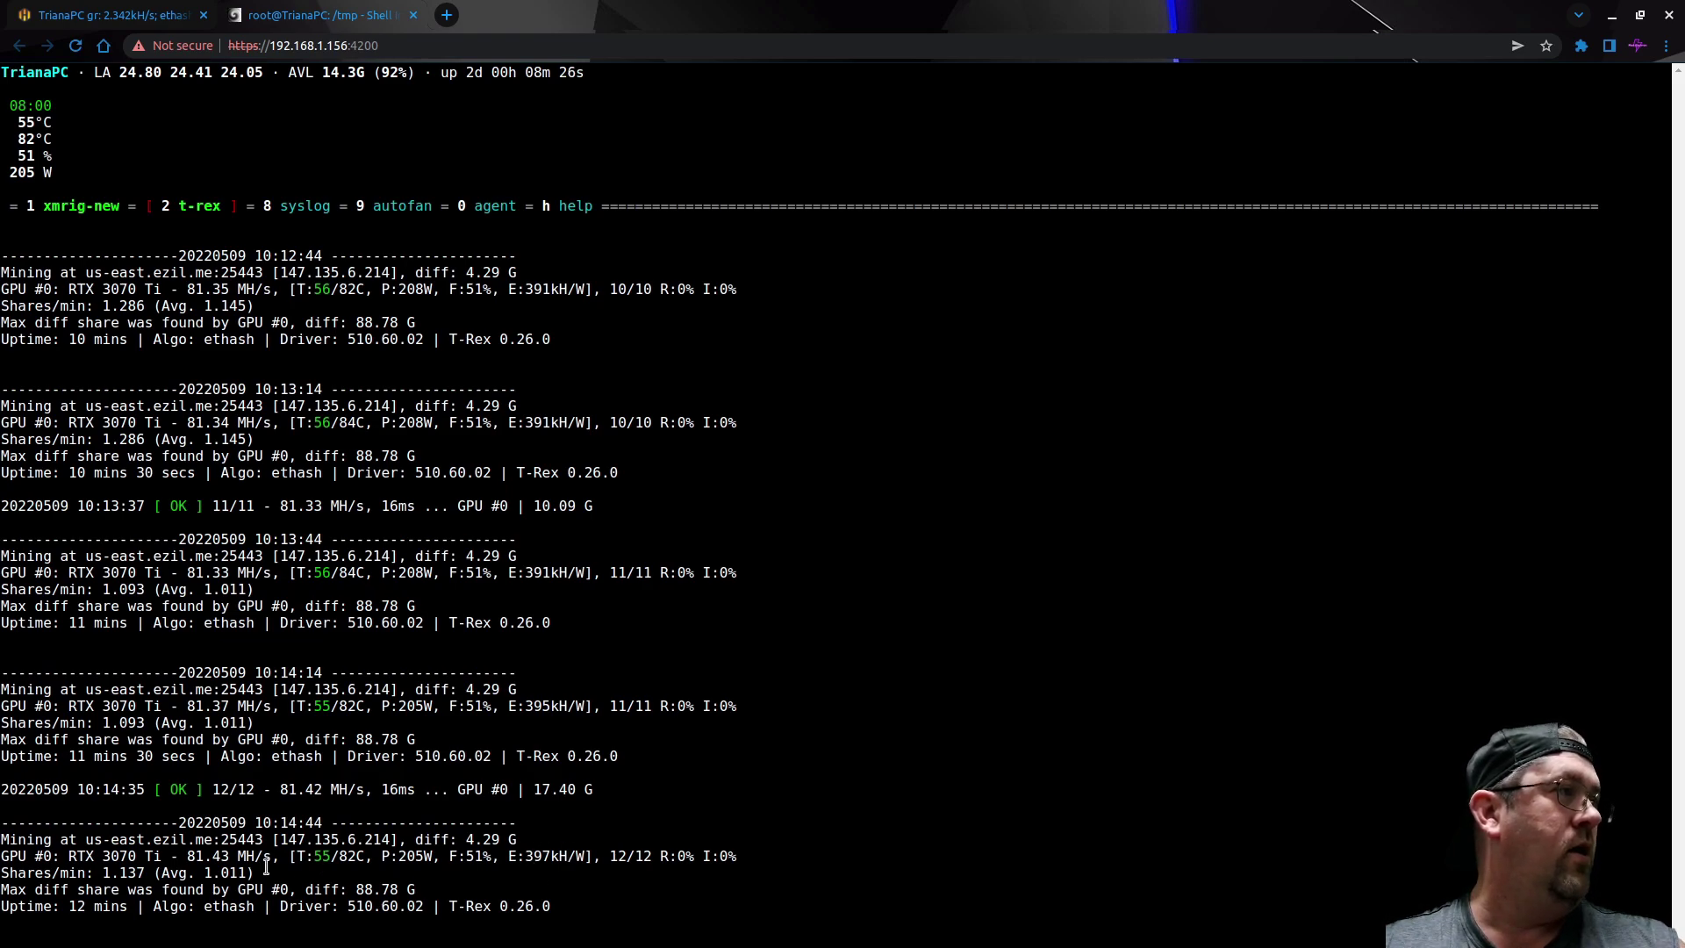
Step: Reopen the GPU overclock settings and select the 1500 core clock value for replacement
click(171, 15)
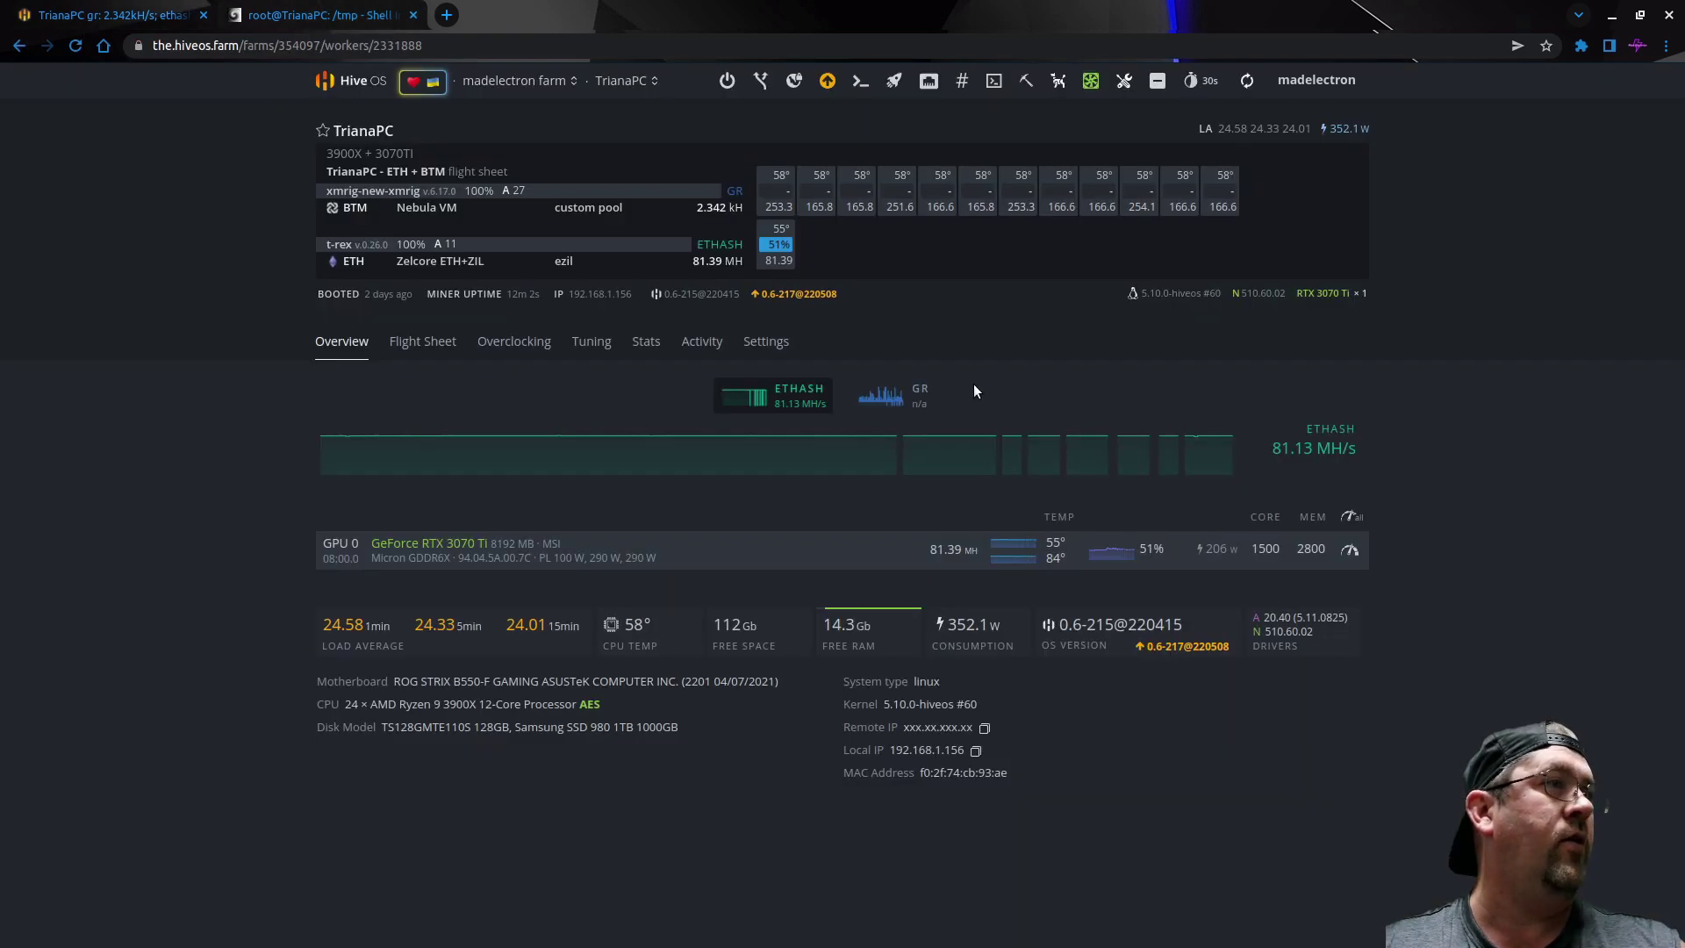
click(1350, 551)
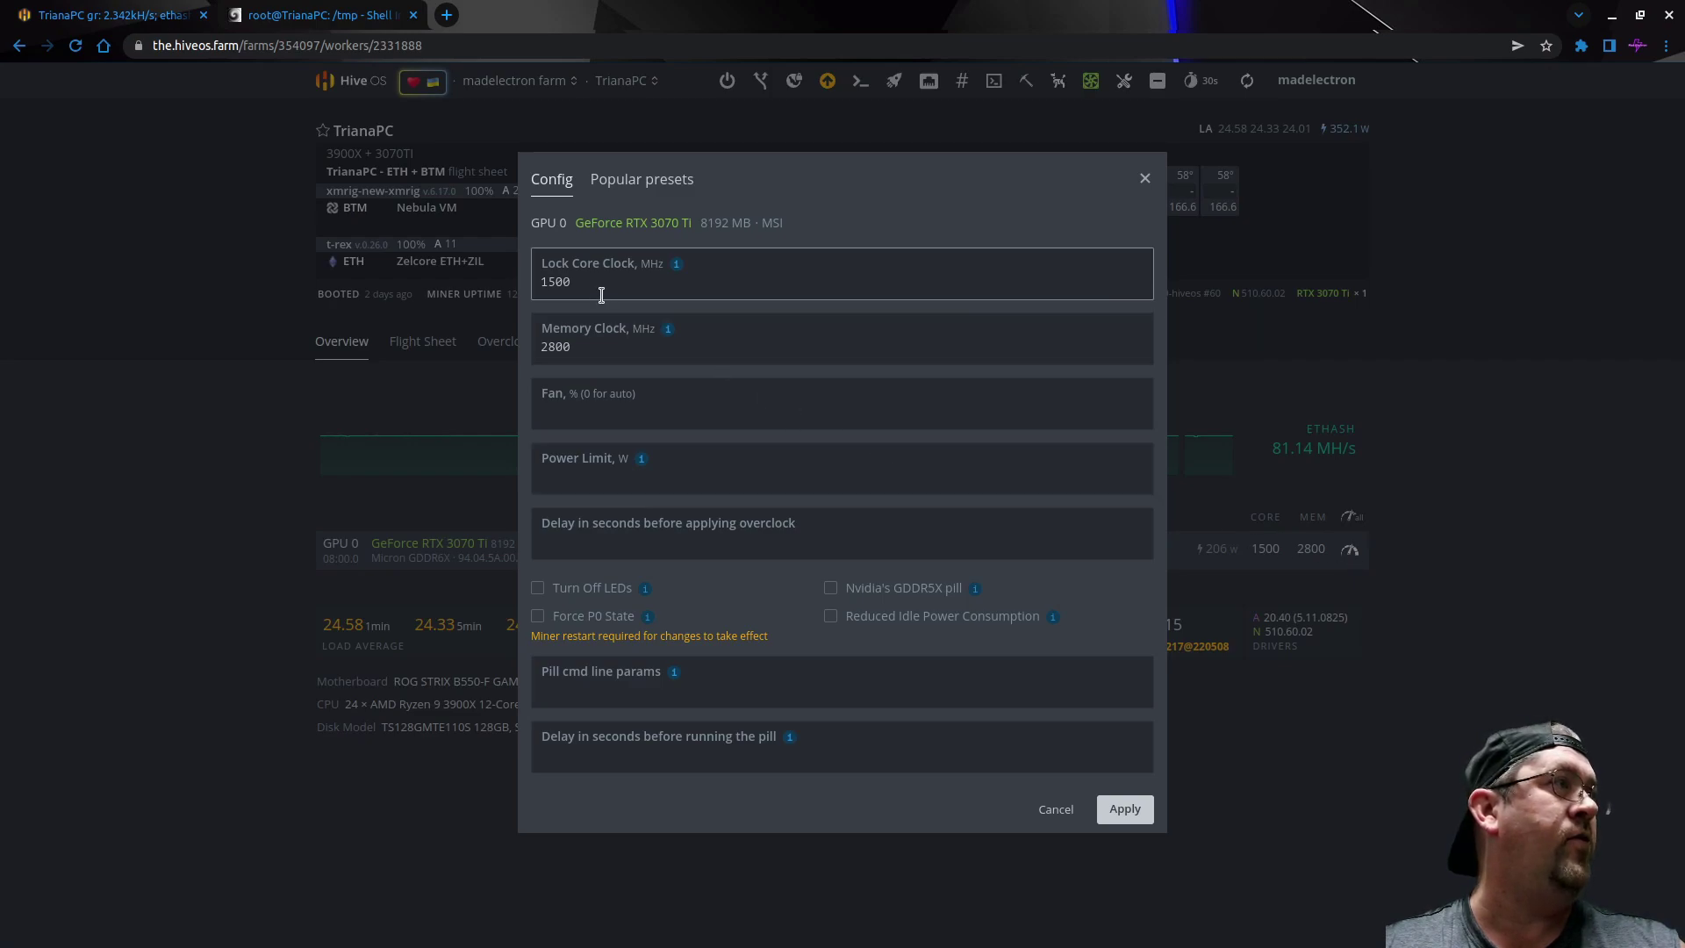
drag(581, 282, 538, 282)
drag(538, 282, 509, 286)
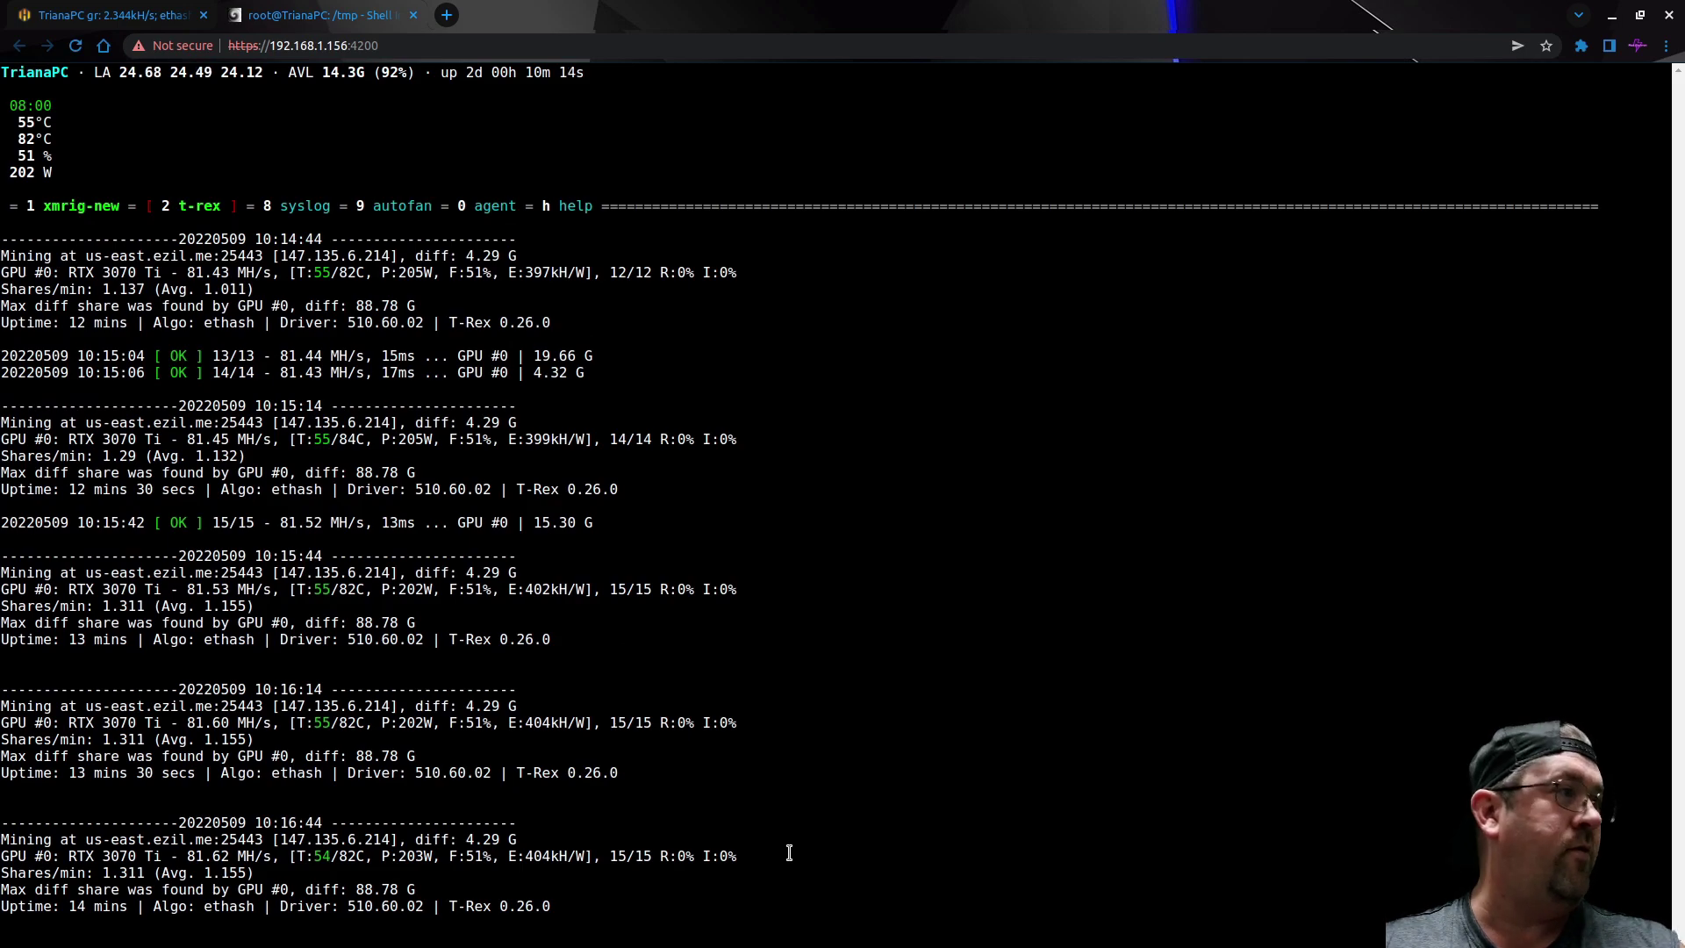
Step: Open the GPU overclock settings and begin editing the 1450 MHz locked core clock
click(162, 15)
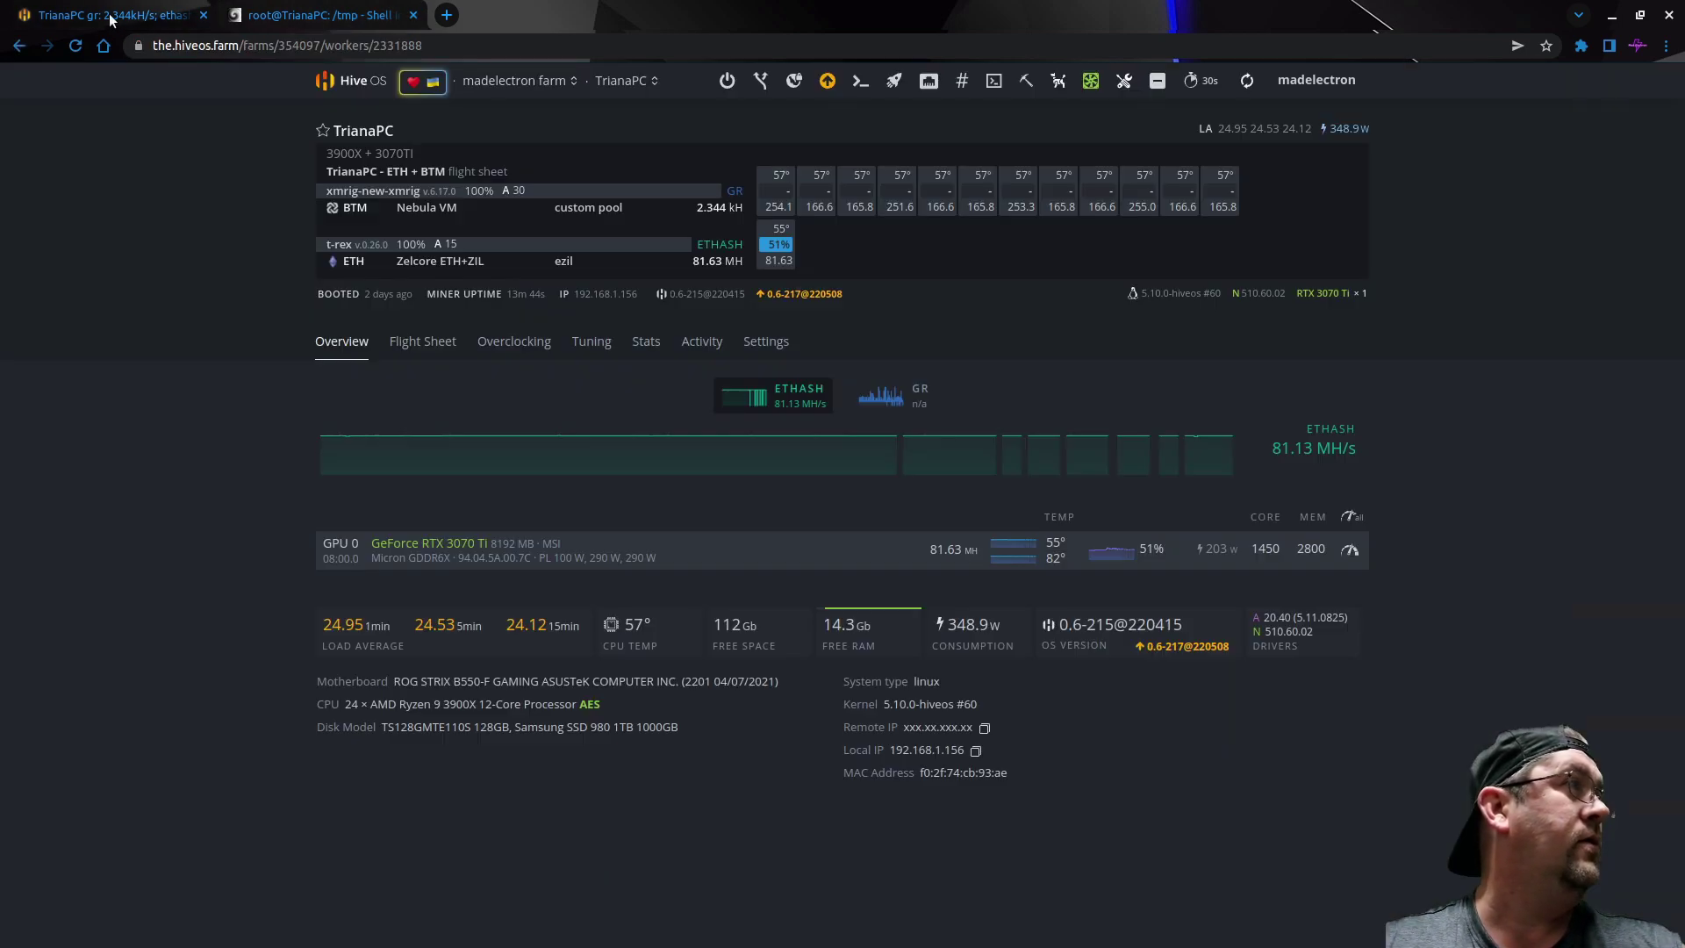
click(1350, 551)
click(630, 281)
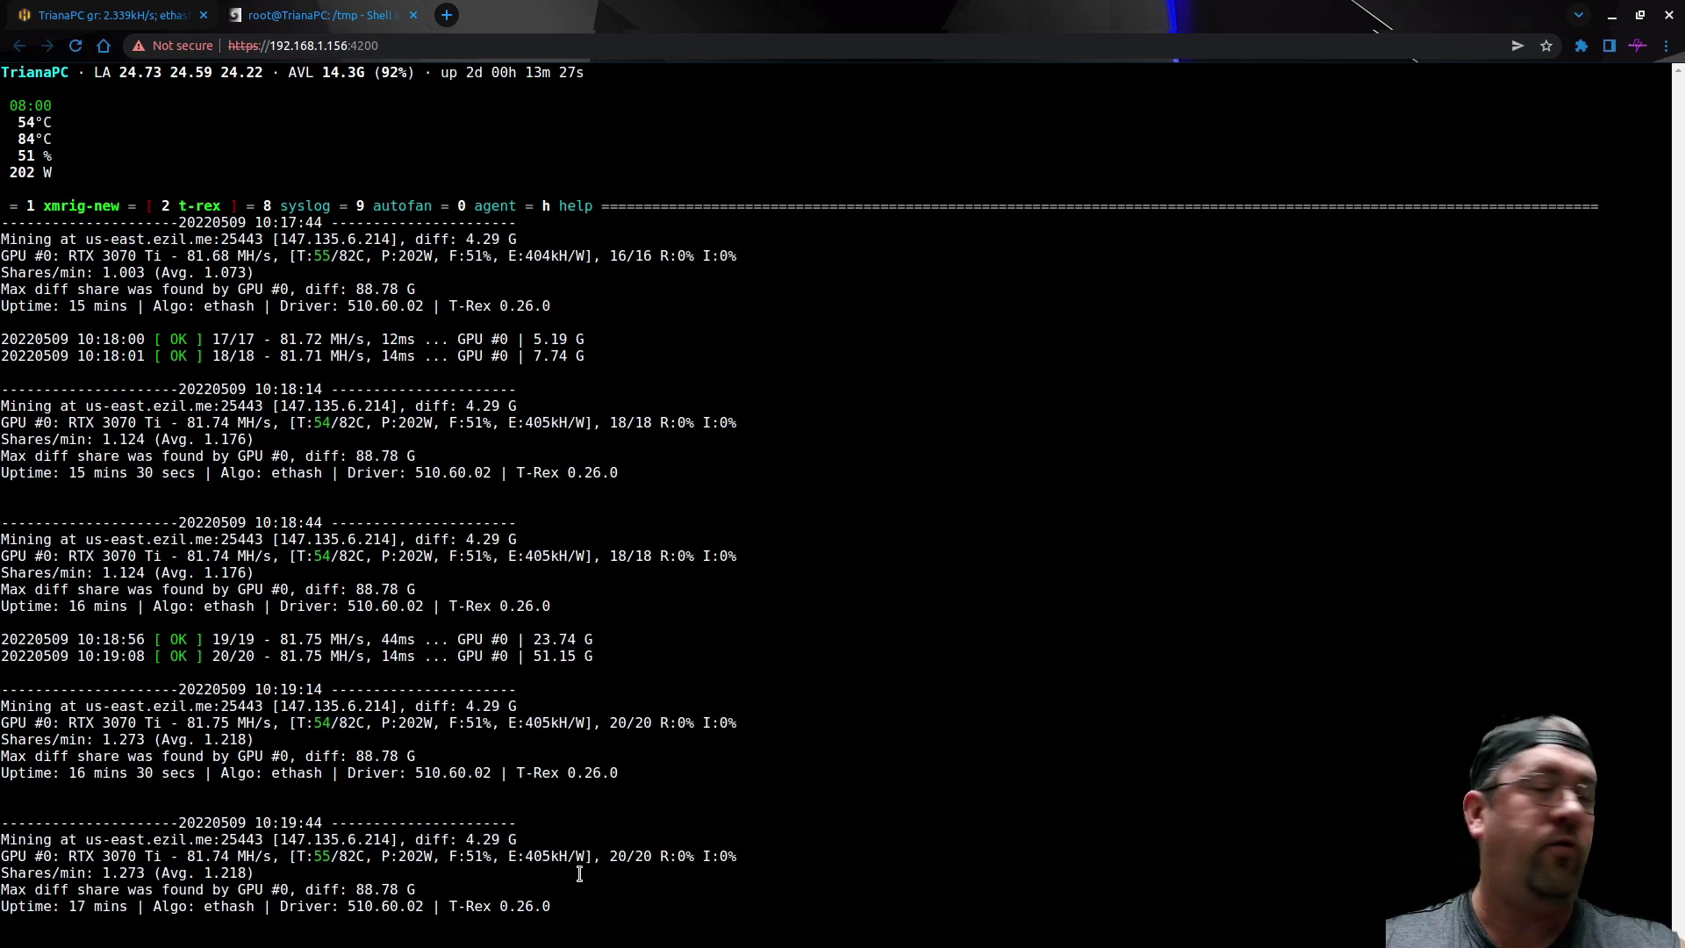
Step: Replace the 1400 locked core clock with 950 MHz and apply it
click(135, 18)
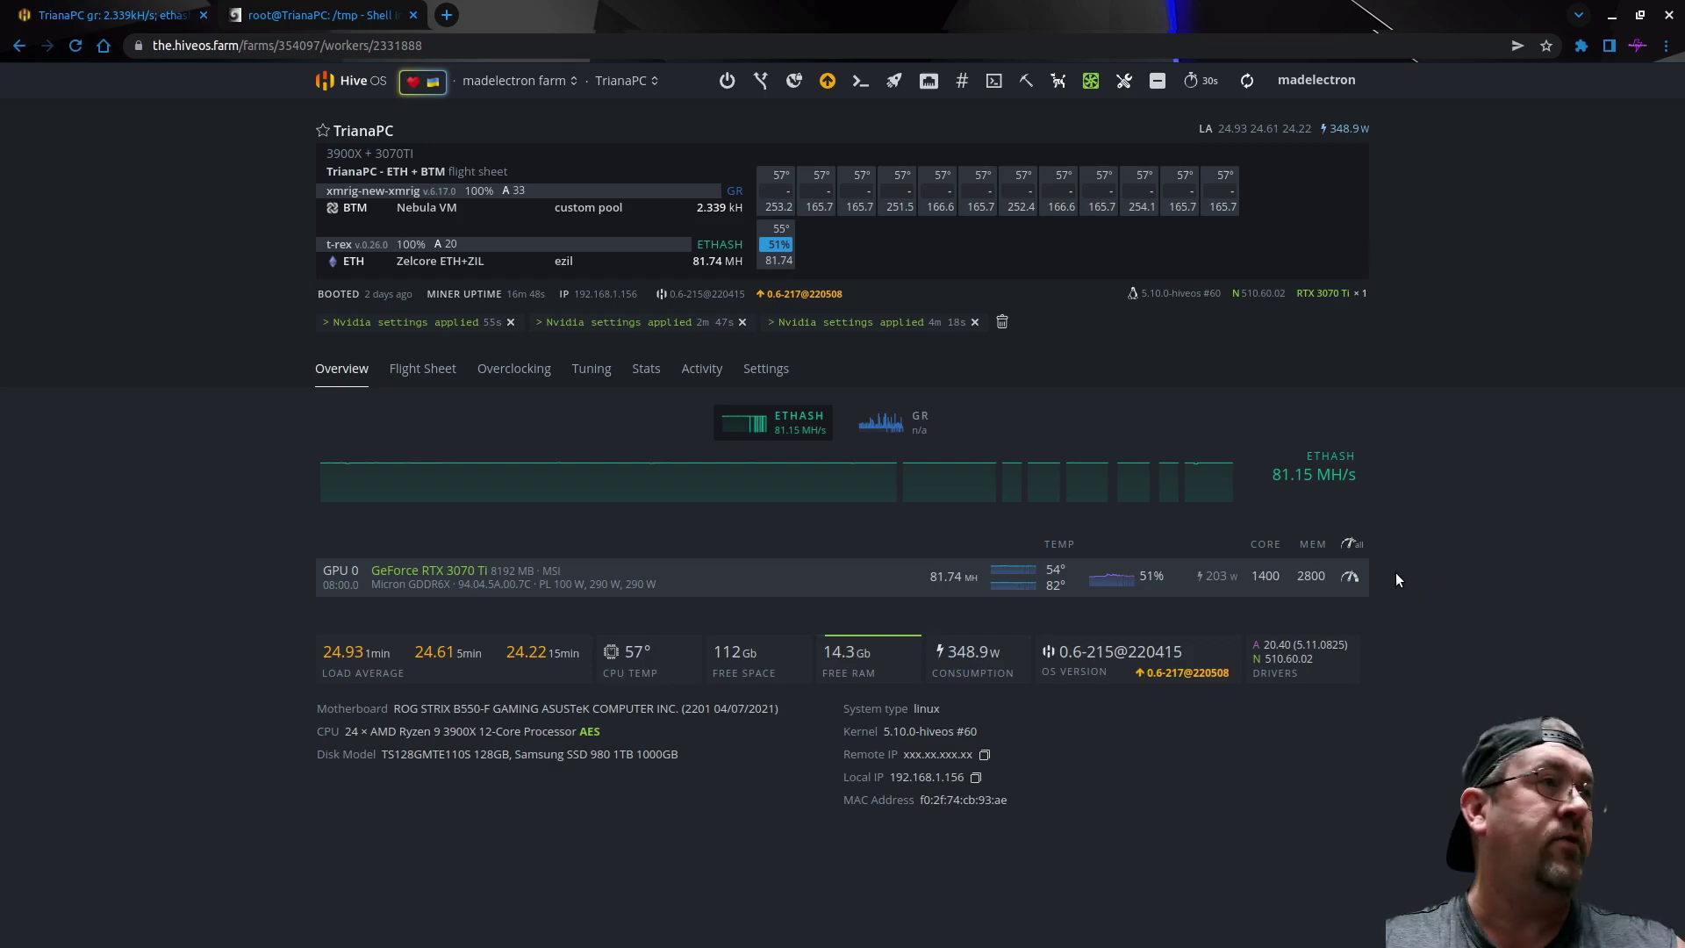
click(1350, 576)
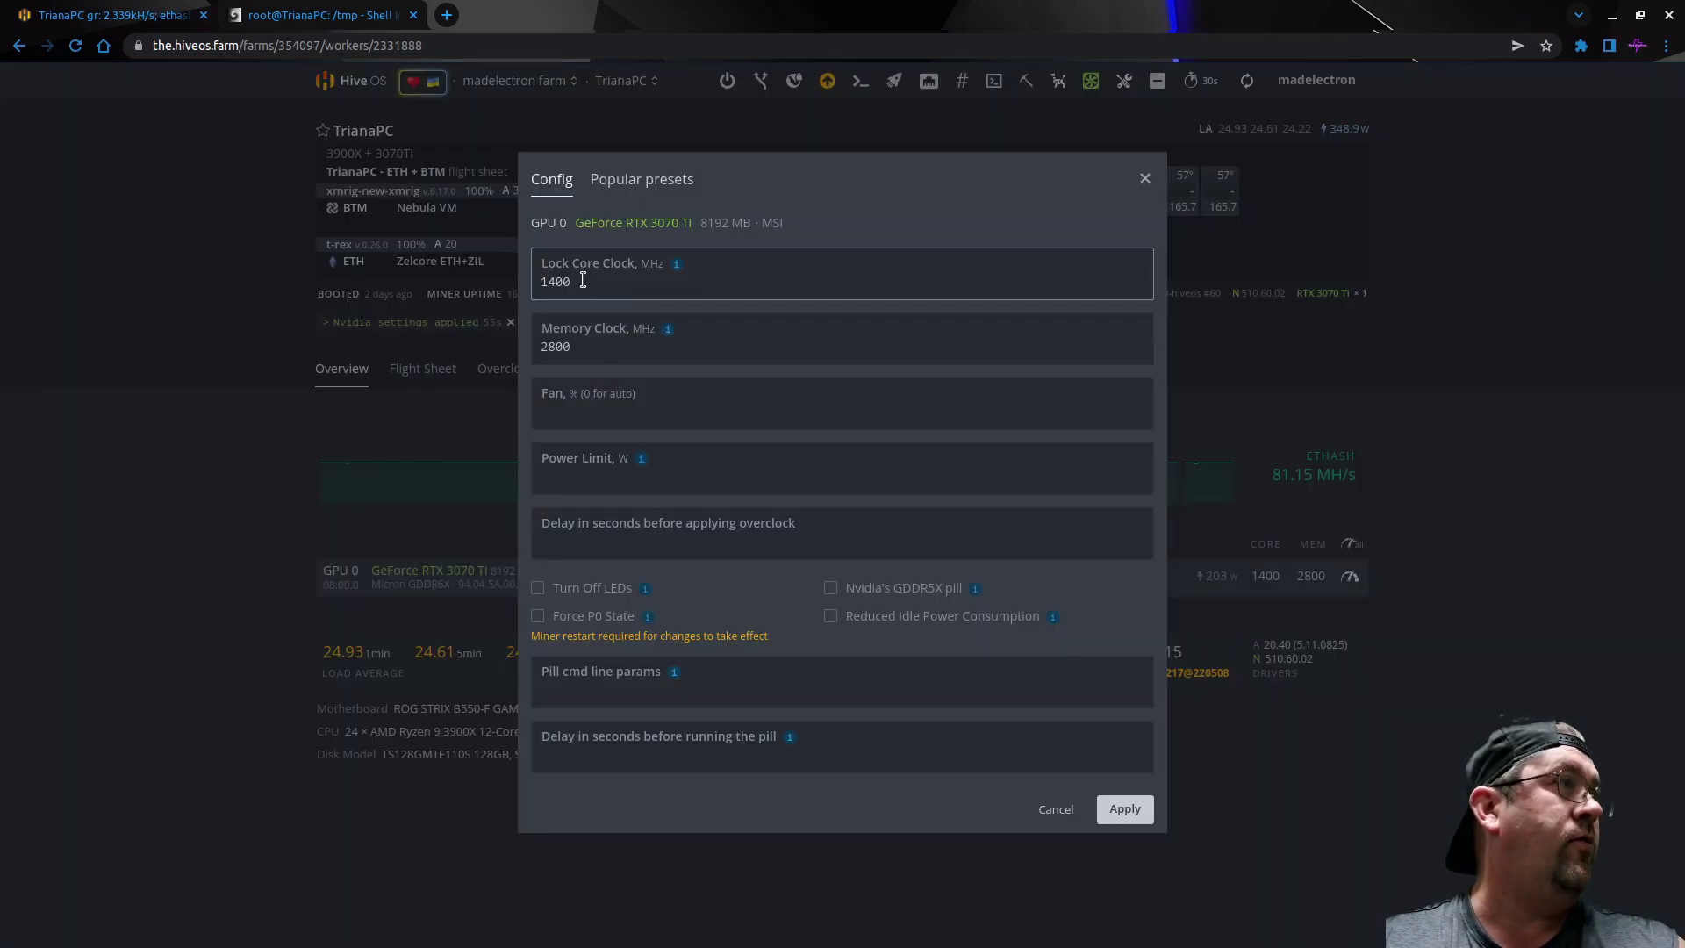
drag(581, 282, 507, 286)
text(950)
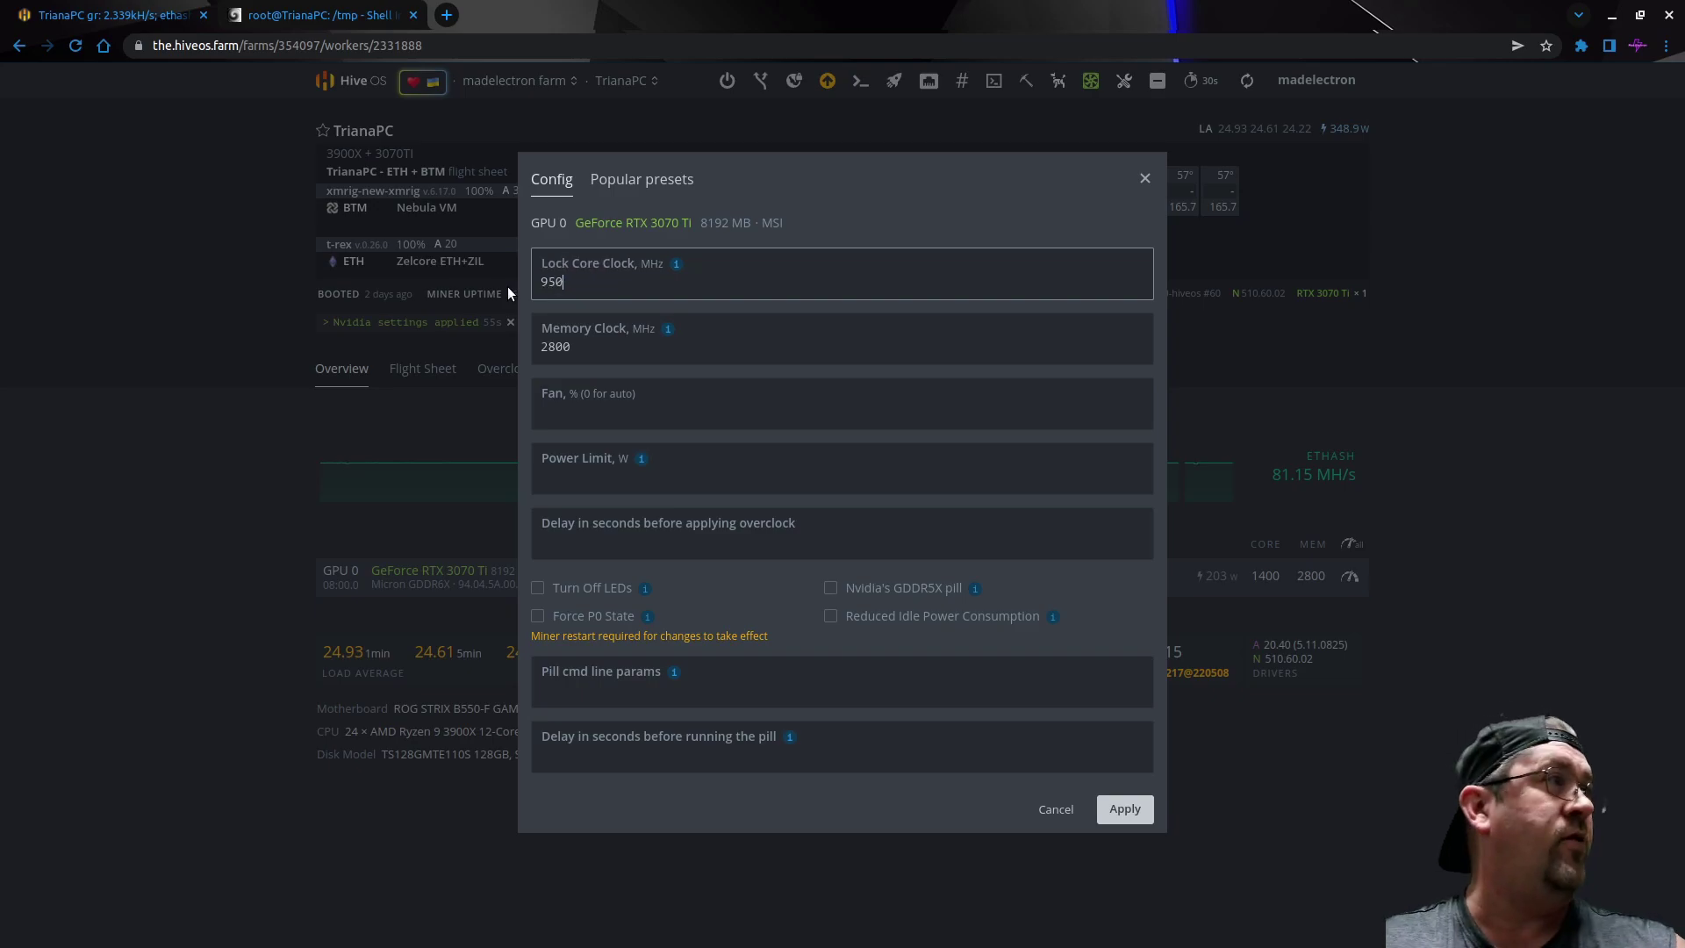
click(1123, 811)
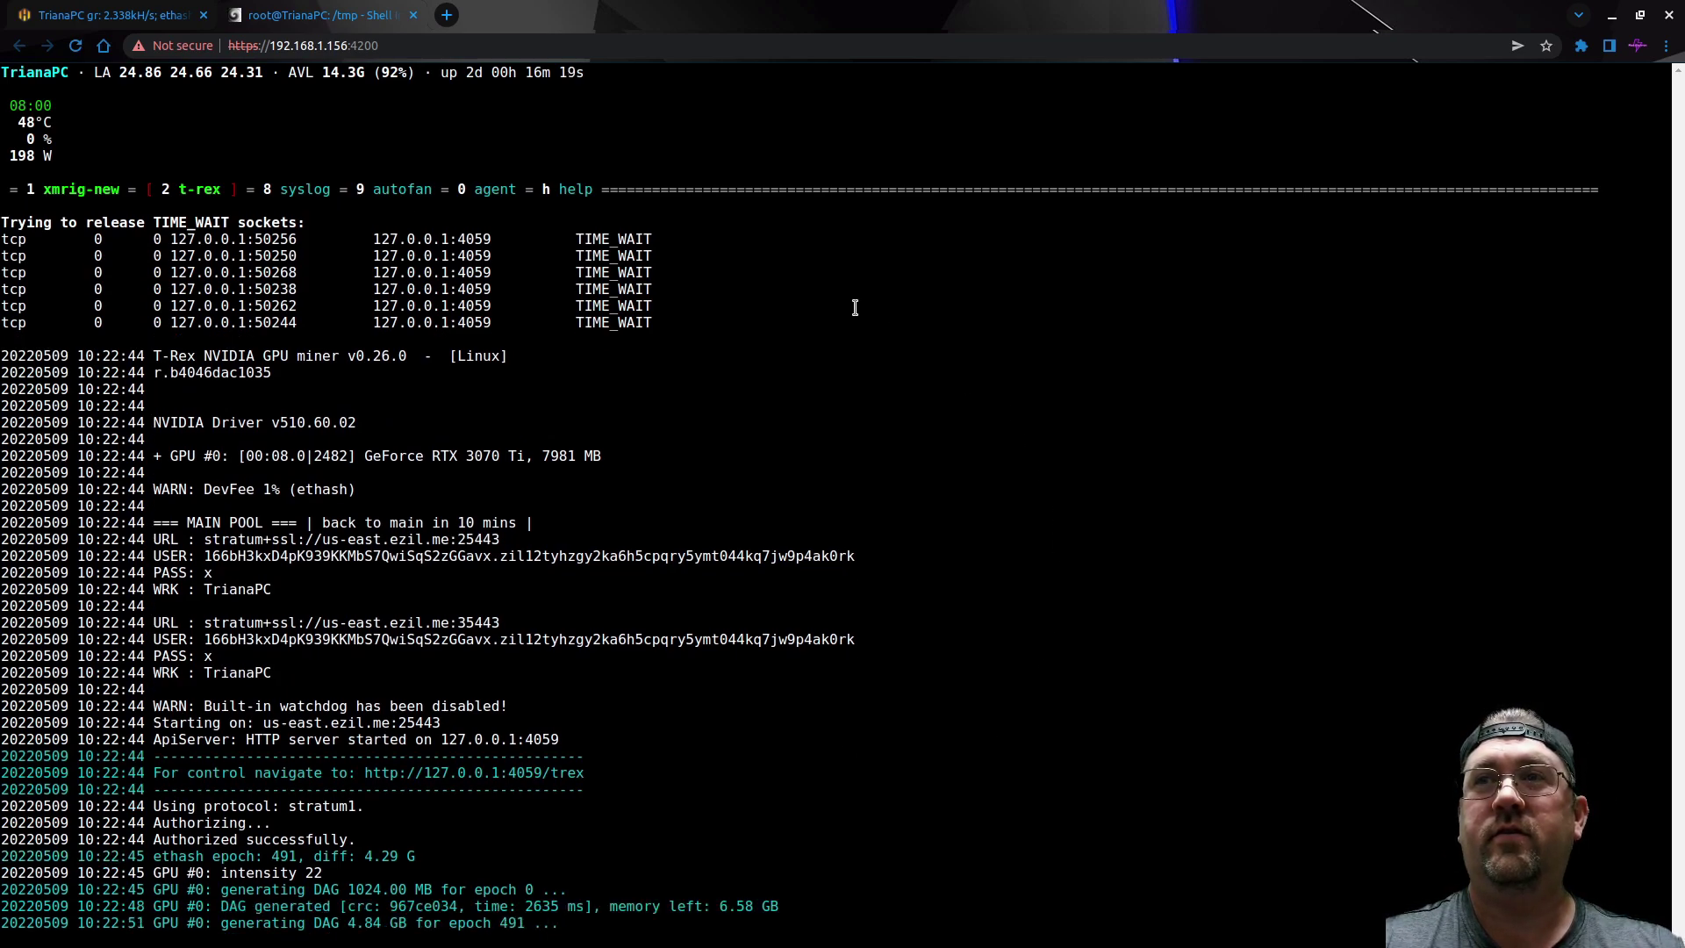
Step: Replace the 950 locked core clock with 1100 MHz, apply it, and check the T-Rex shell log
click(129, 14)
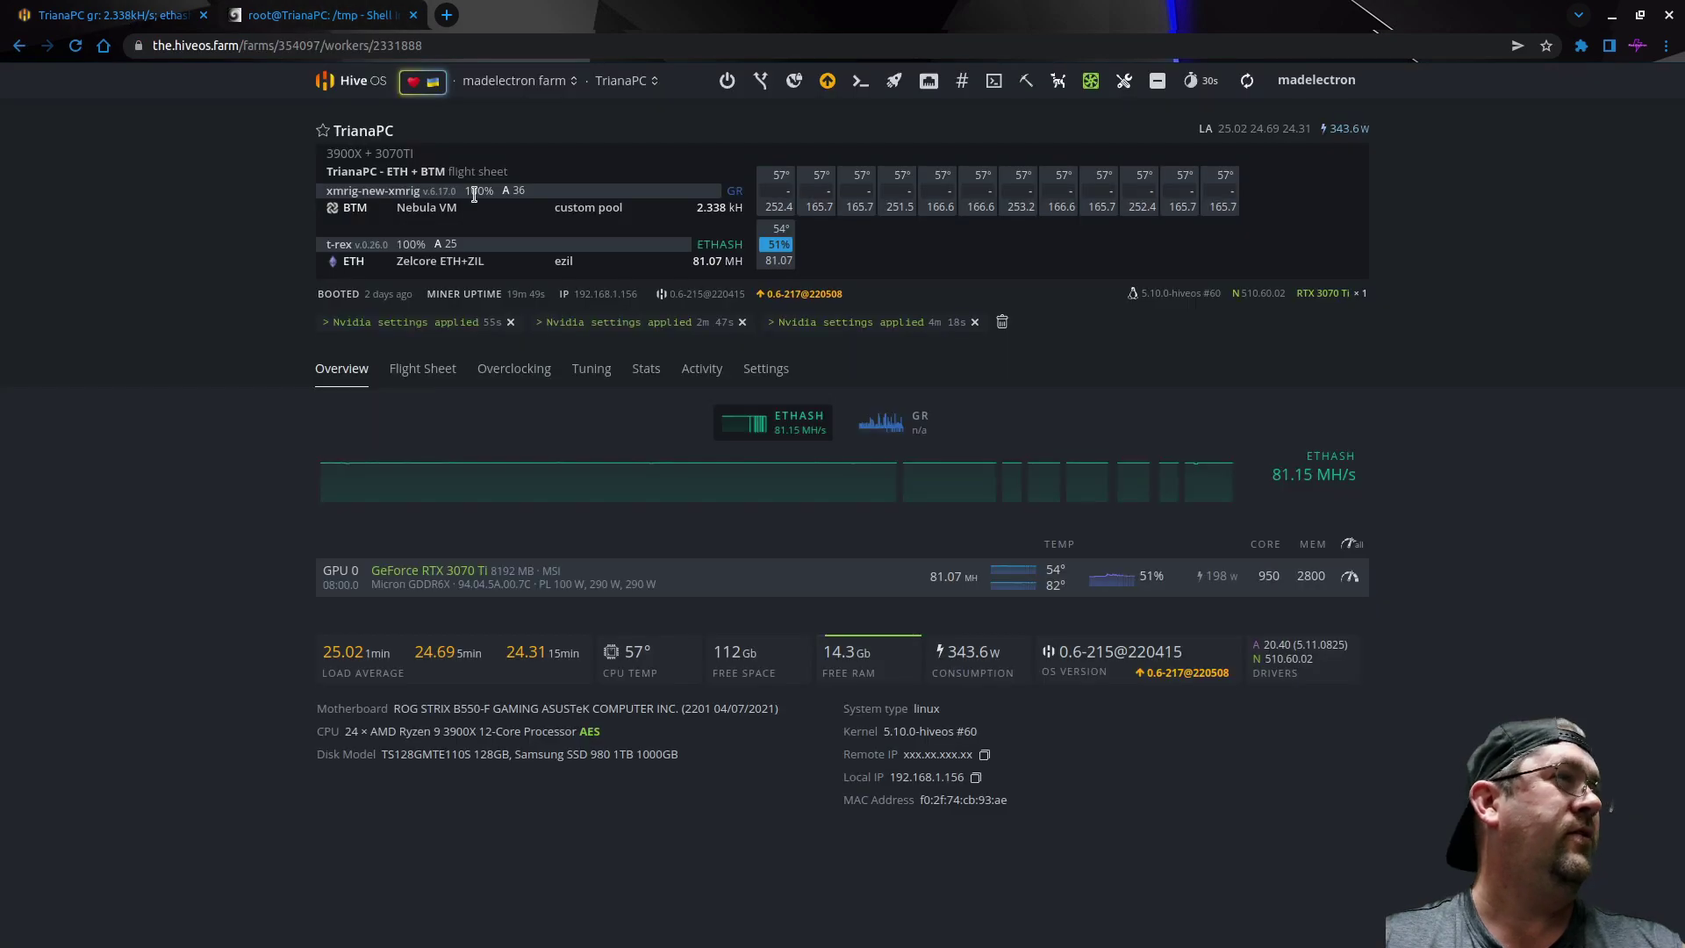
click(1351, 579)
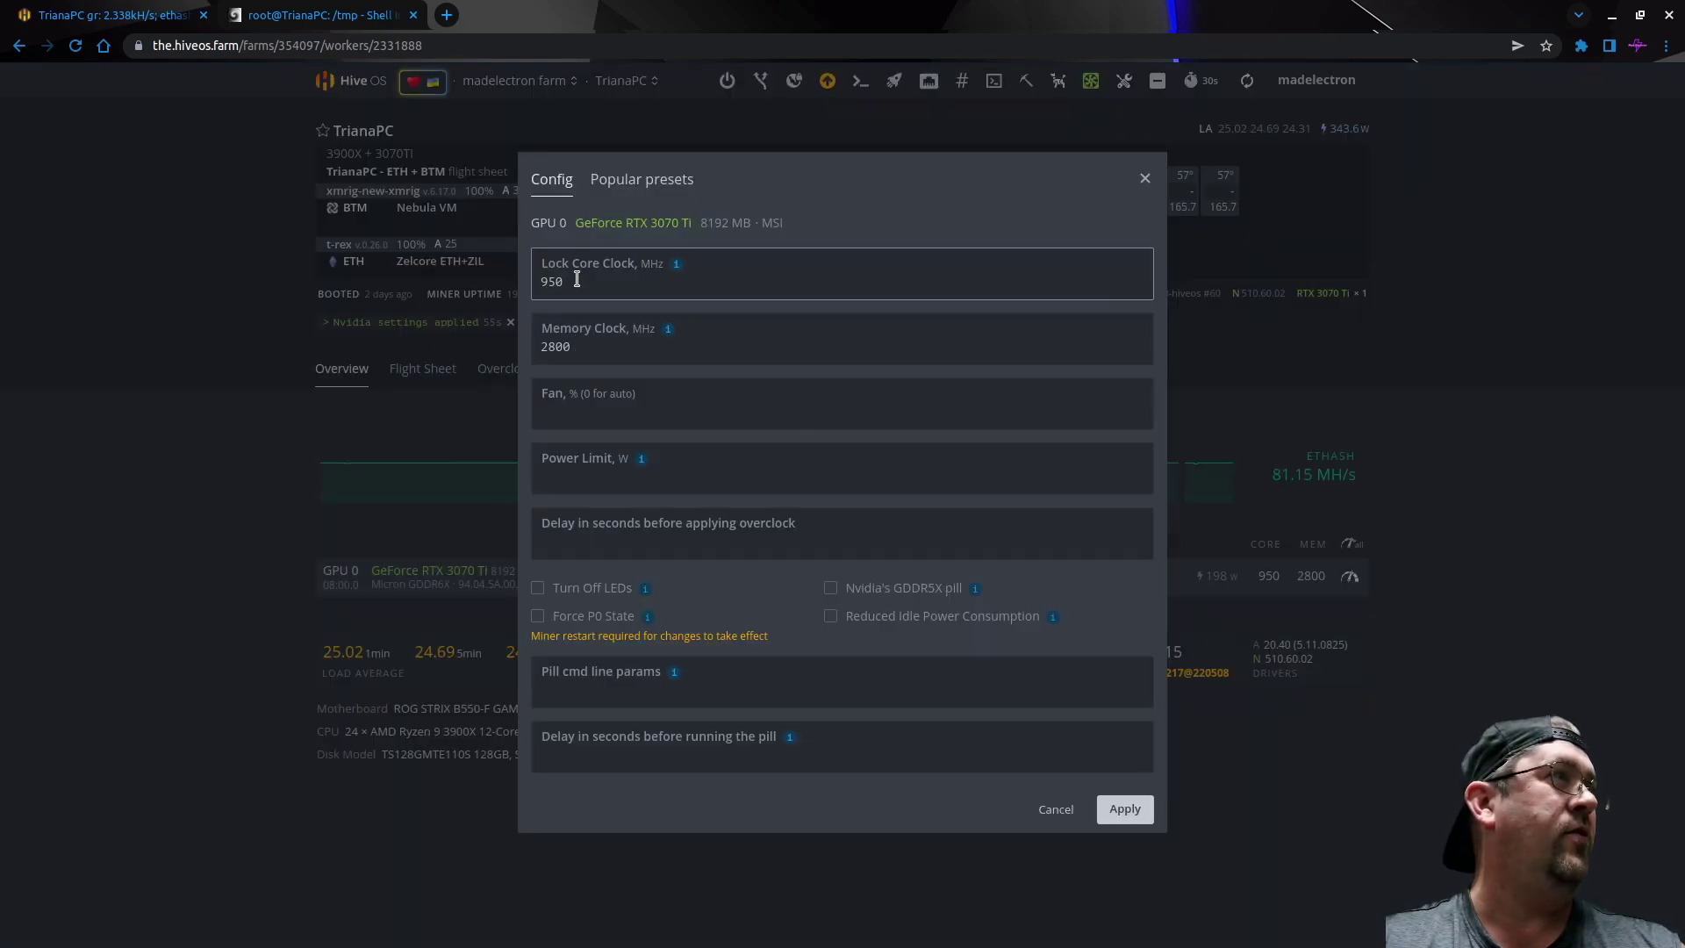
drag(579, 282, 524, 288)
text(1100)
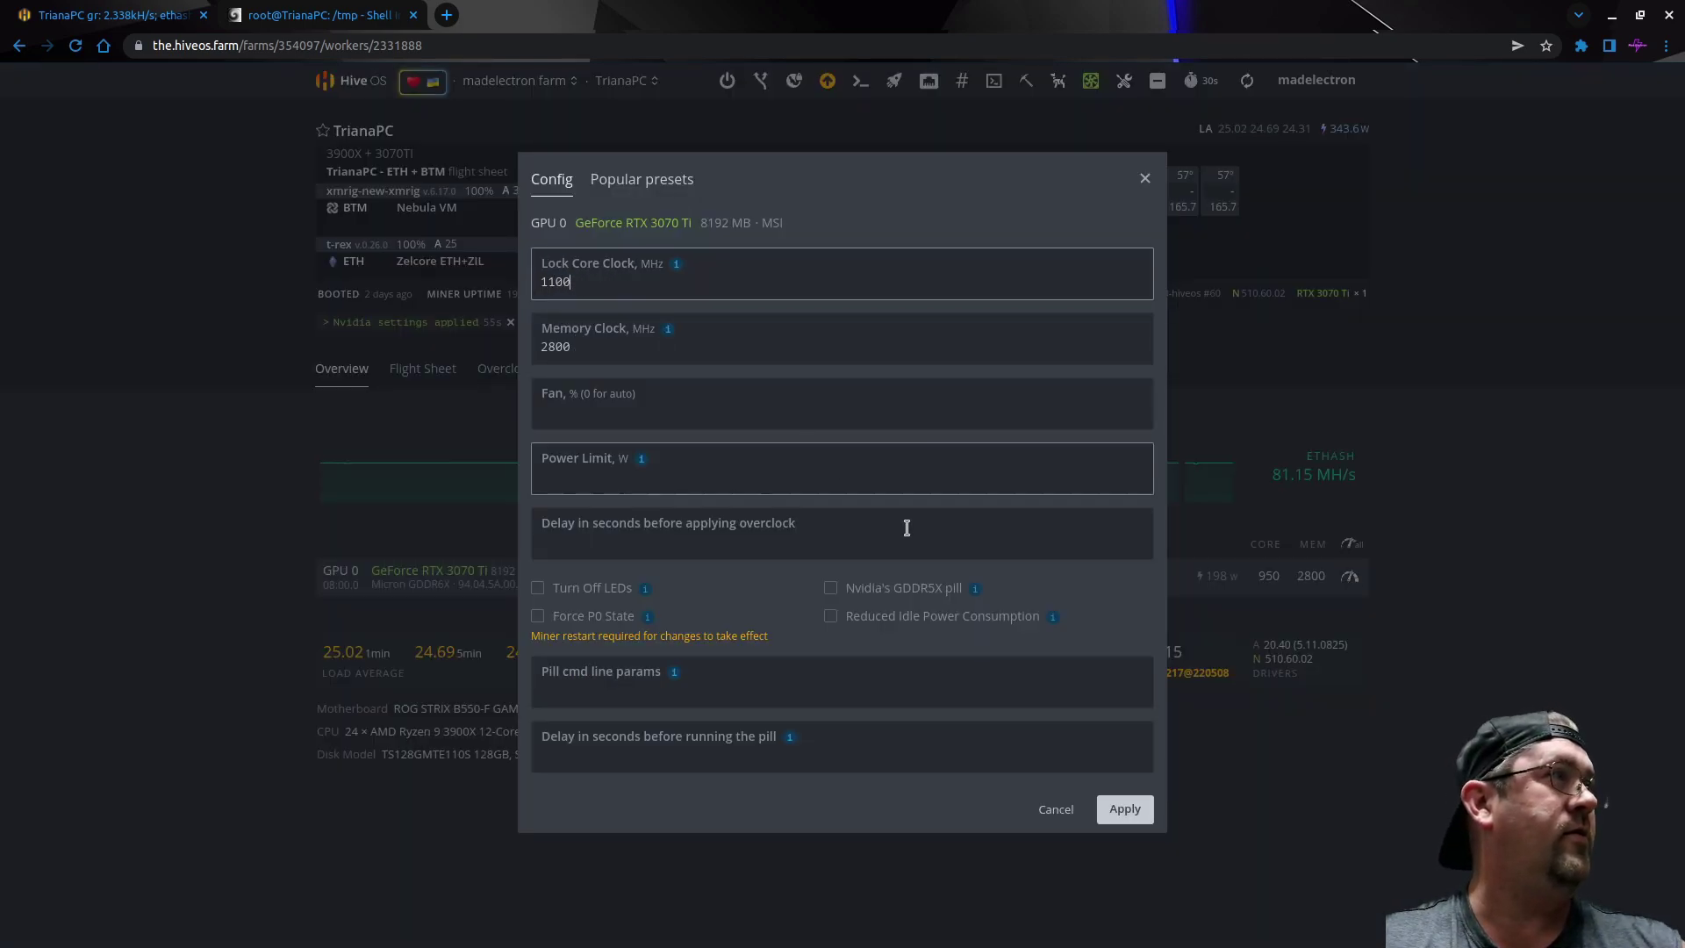
click(1124, 808)
key(ctrl+Tab)
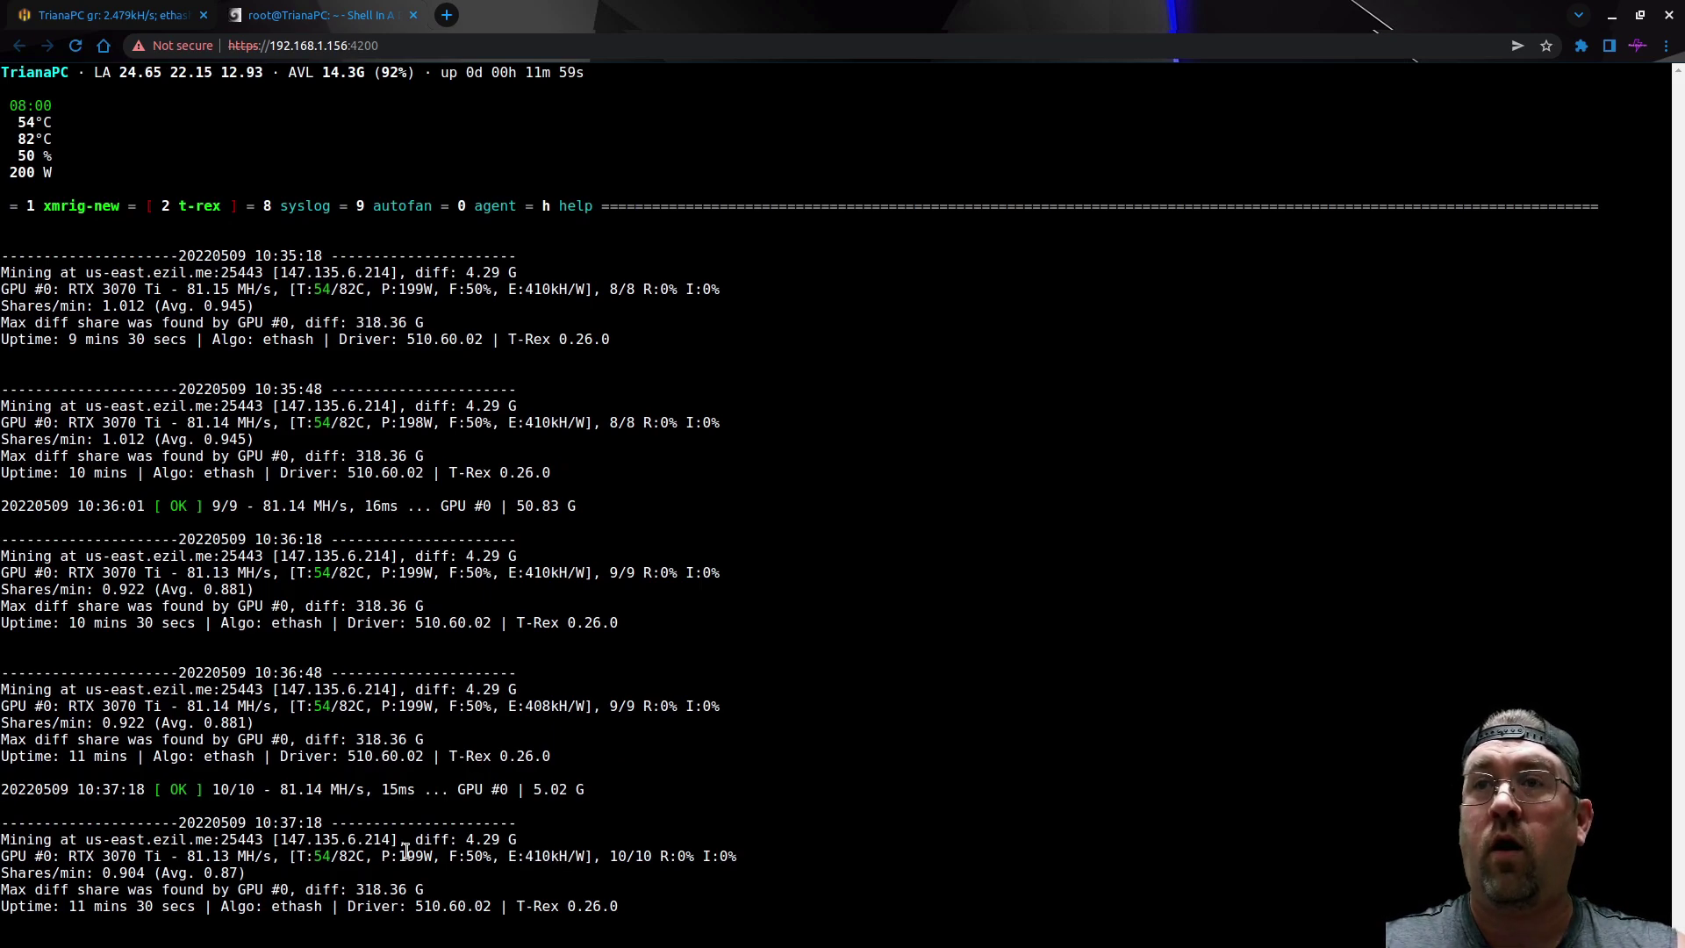
Step: Return to the TrianaPC overview to confirm the RTX 3070 Ti at 1100 MHz core and about 81 MH/s
click(75, 15)
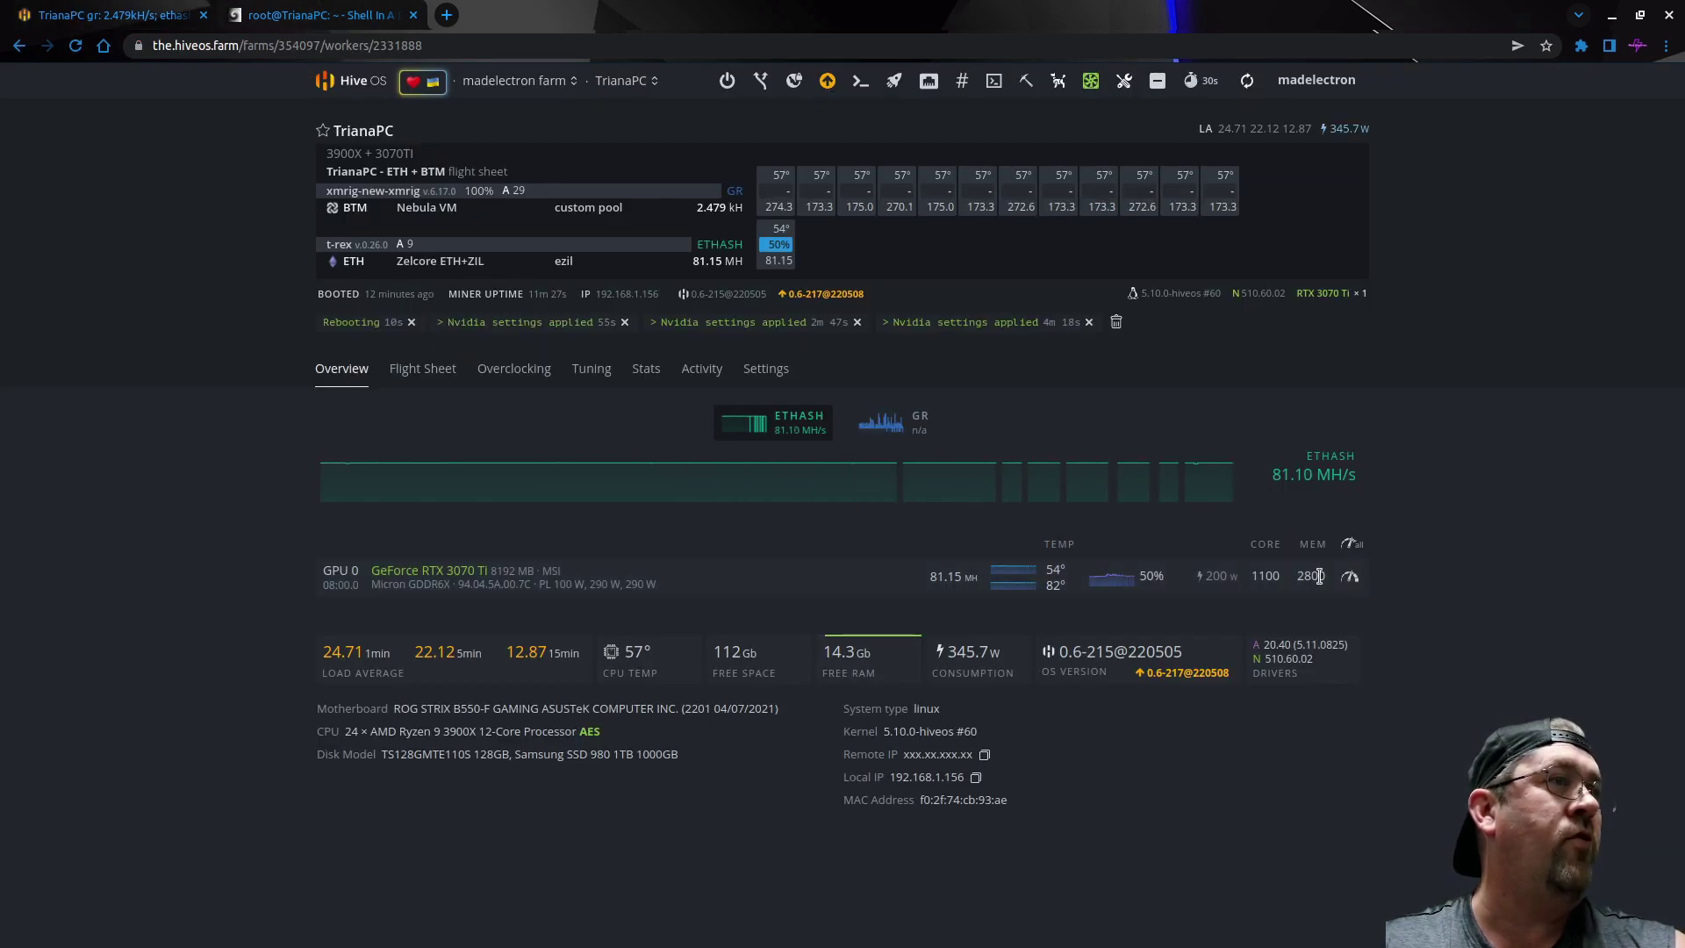